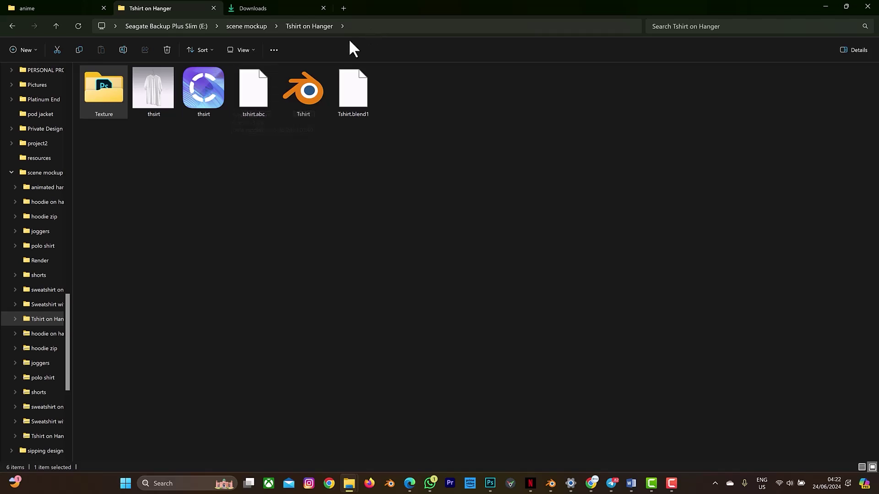
- Open Tshirt.blend in Blender 4.1 to load the four hanging shirts on the rack
double_click(299, 91)
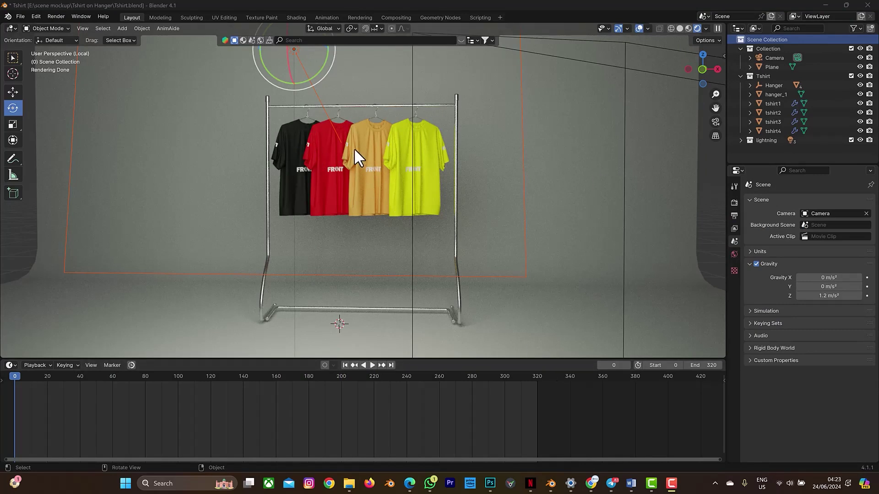
- Open Tshirt1 through Tshirt4 from scene mockup > Tshirt on Hanger > Texture in Photoshop
click(488, 486)
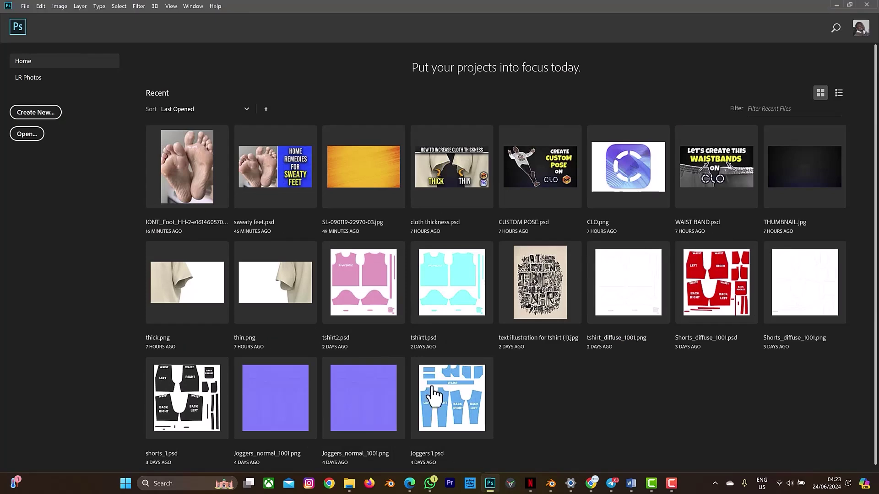
click(28, 135)
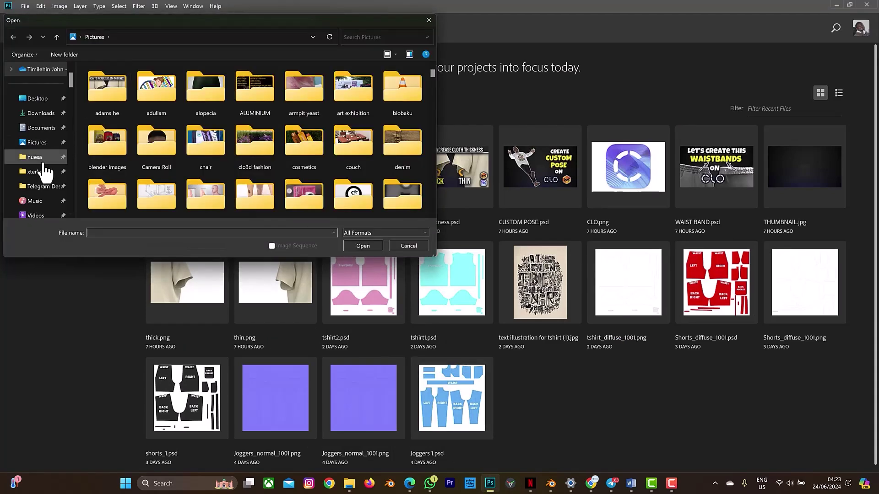
scroll(44, 165, down, 6)
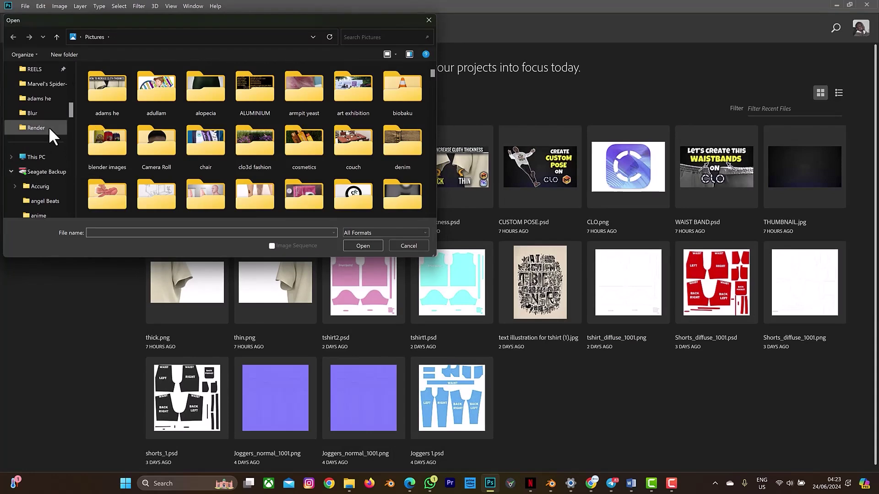
click(48, 127)
click(54, 34)
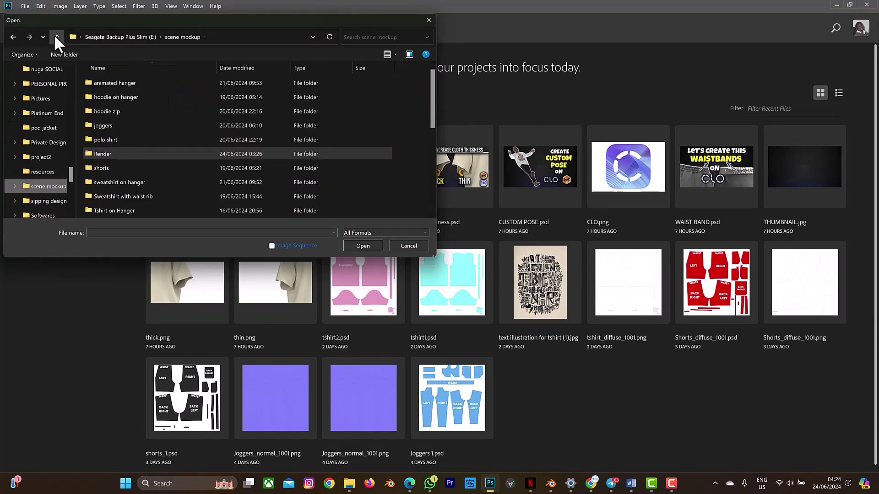
scroll(118, 172, down, 2)
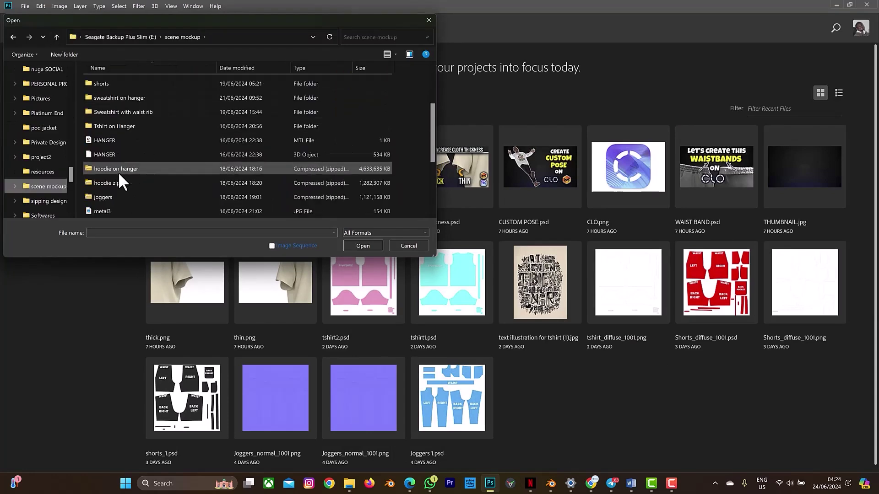
double_click(123, 125)
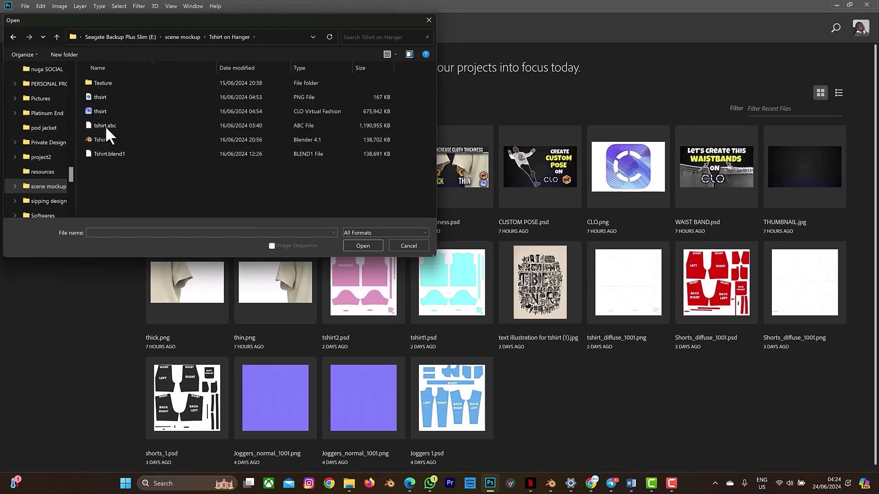
double_click(106, 81)
click(106, 125)
shift+click(117, 168)
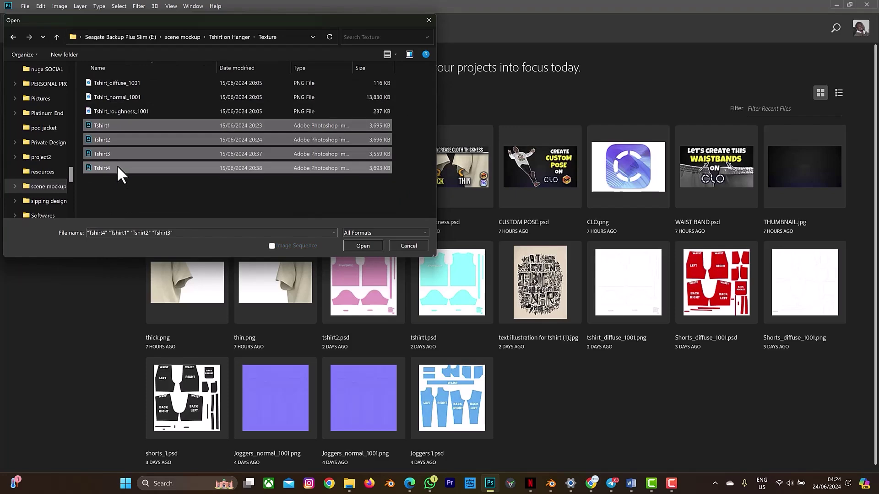
click(363, 245)
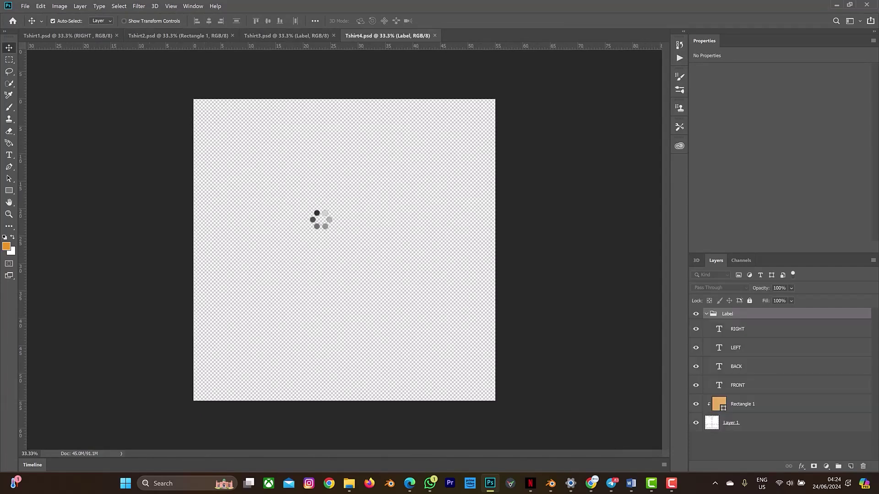
- Look through the four Tshirt documents and compare them with the Blender scene
click(61, 39)
click(183, 37)
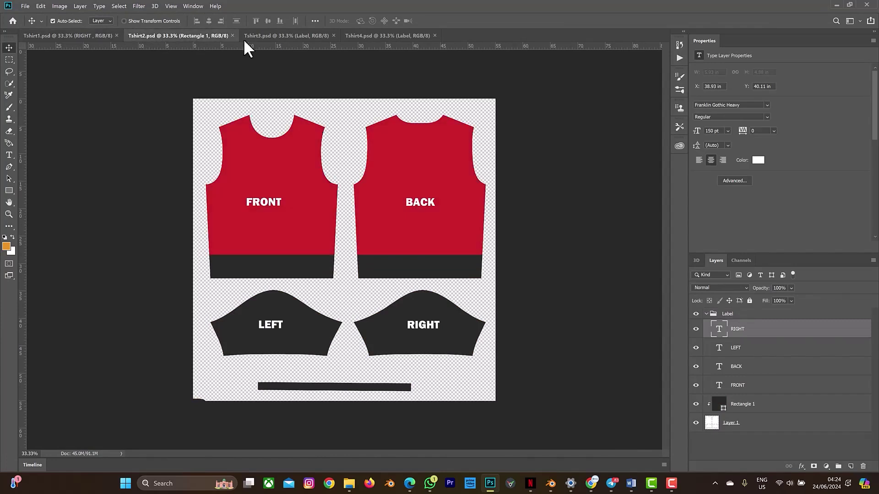
click(298, 40)
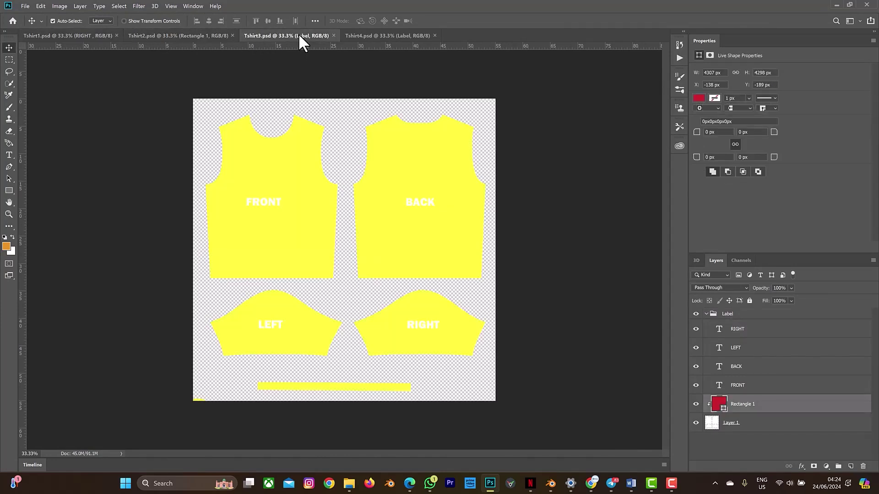
click(385, 37)
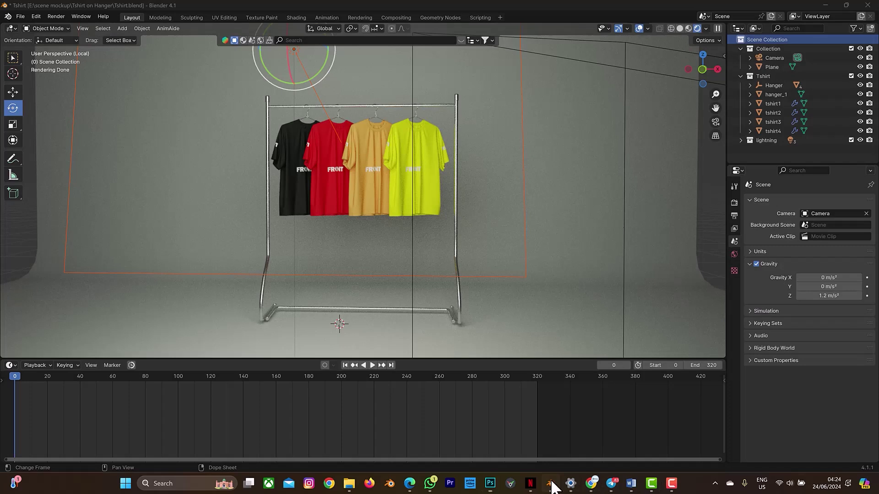
click(551, 484)
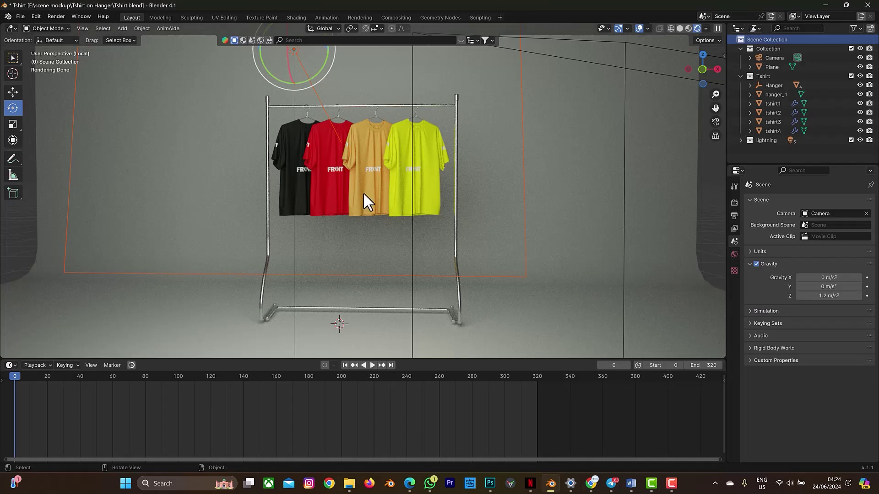
click(823, 3)
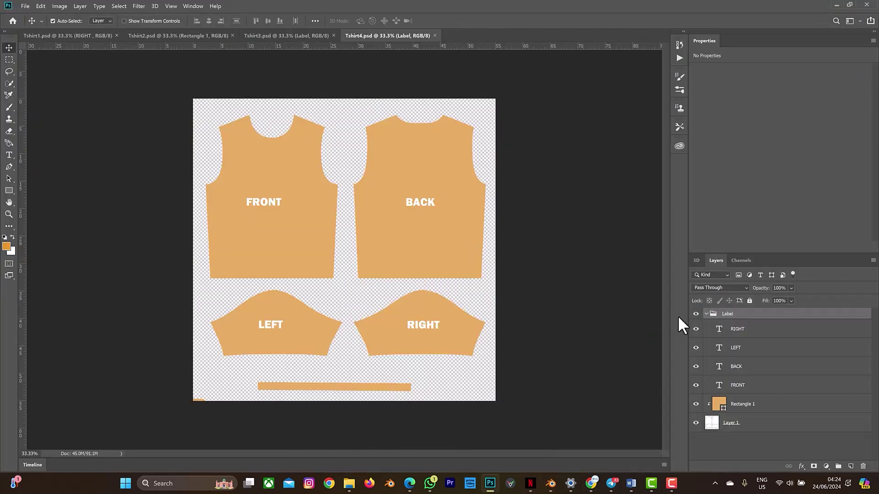
- Hide the Label group in Tshirt4, Tshirt2, Tshirt3 and Tshirt1
click(696, 314)
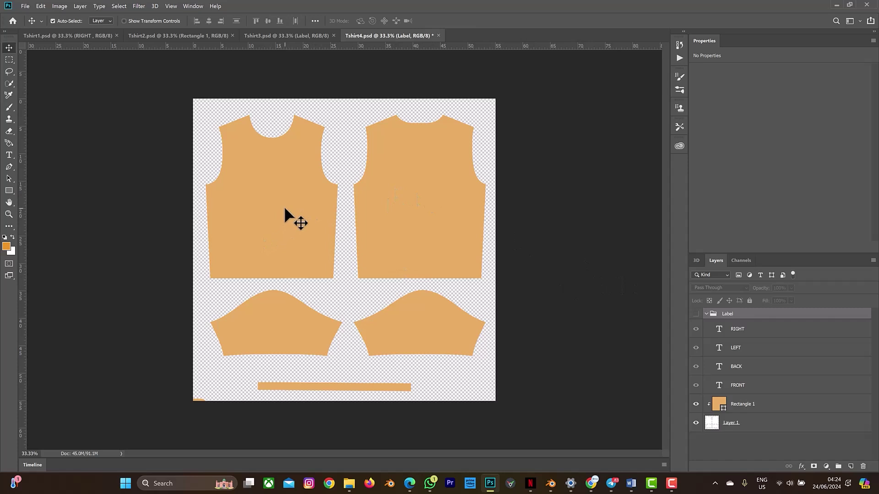
click(144, 36)
click(697, 314)
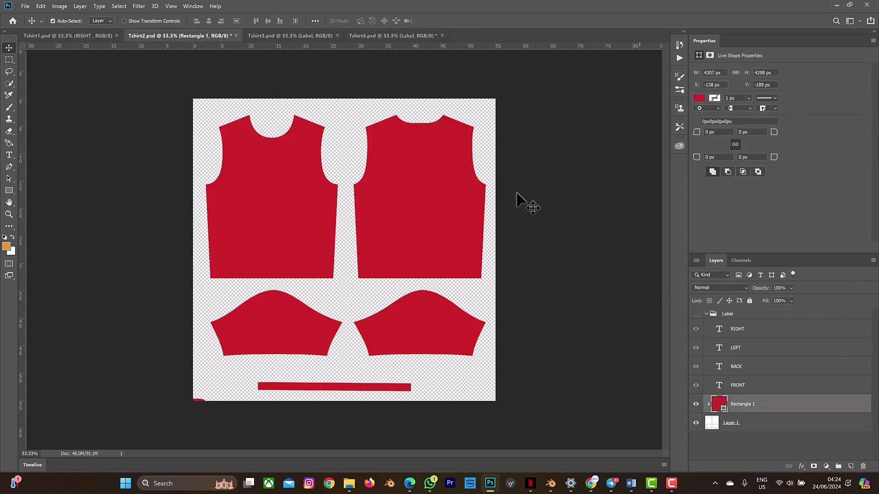
click(313, 35)
click(696, 314)
click(88, 36)
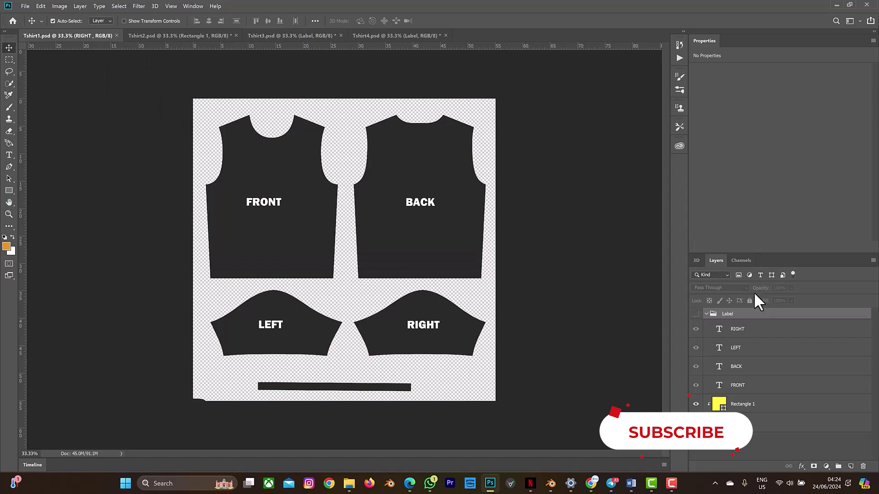
click(696, 314)
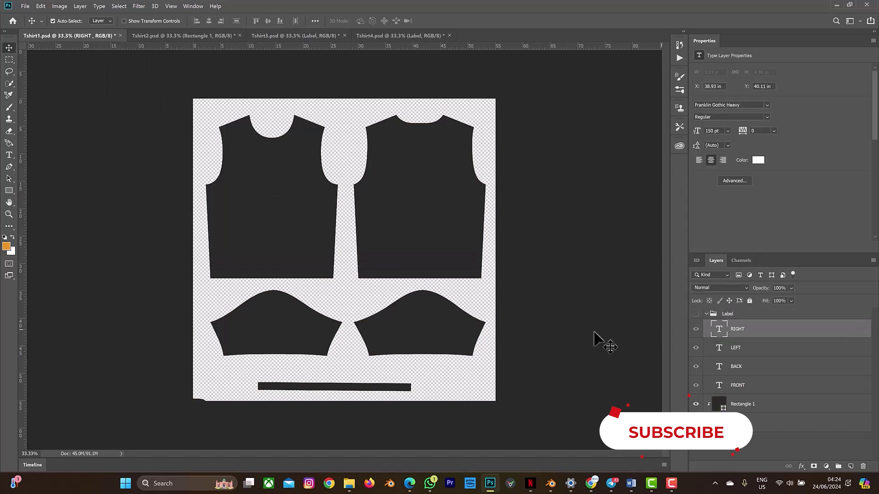
click(719, 404)
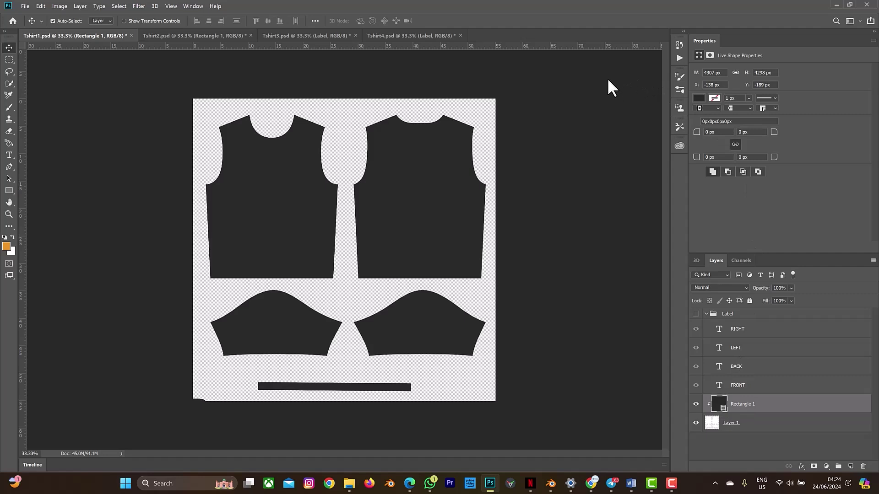
- Fill Tshirt1's Rectangle 1 pattern pieces with magenta and save the file
click(699, 98)
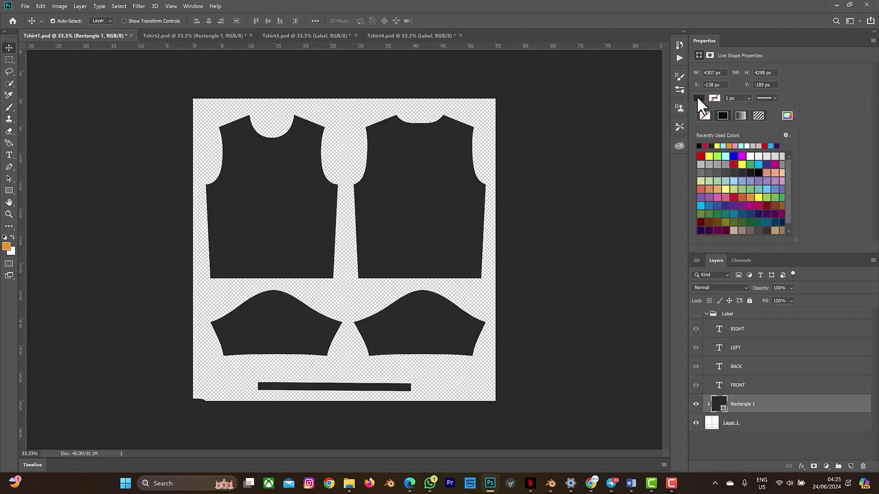
click(755, 206)
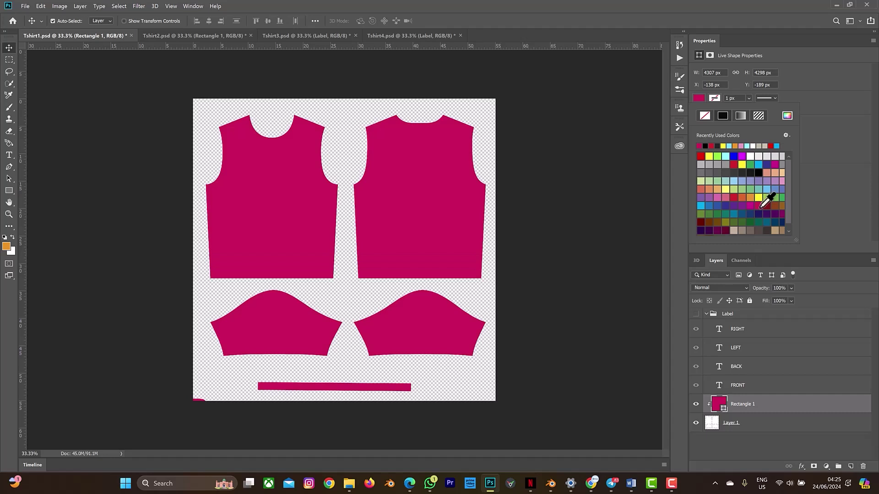
click(596, 178)
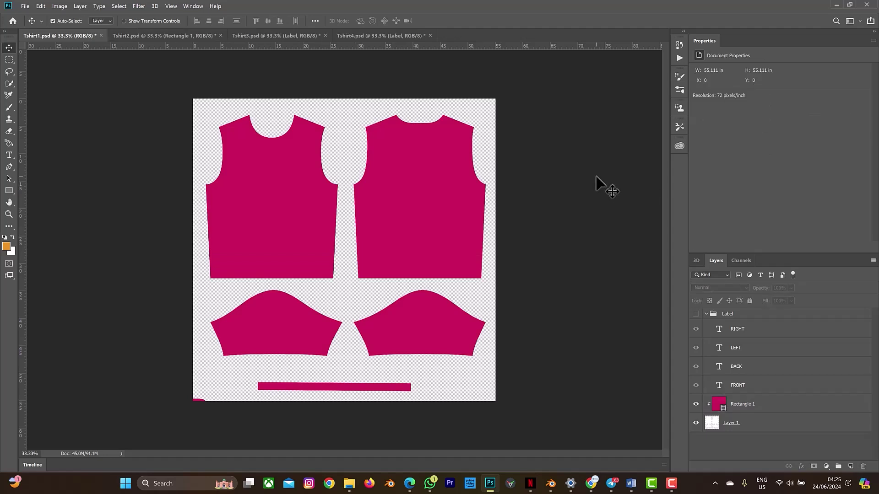
key(ctrl+s)
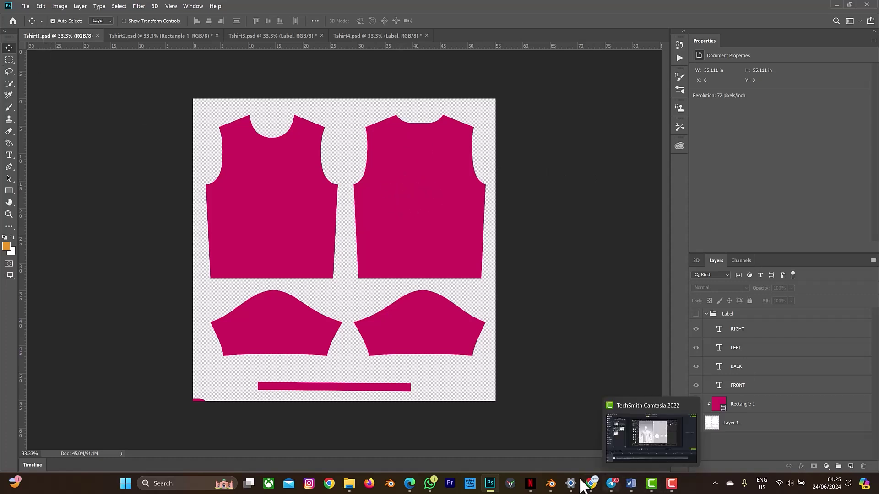
- Toggle Blender's shading to Material Preview and back to Rendered so tshirt1 shows magenta
click(551, 483)
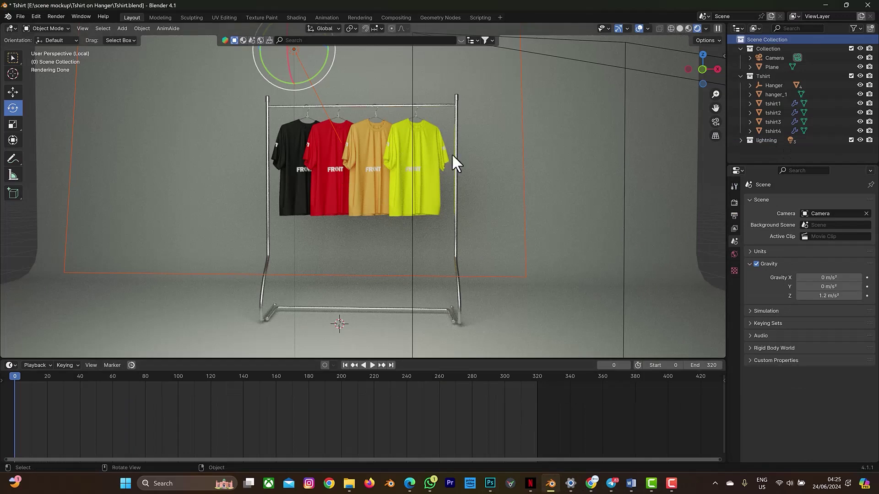
click(768, 102)
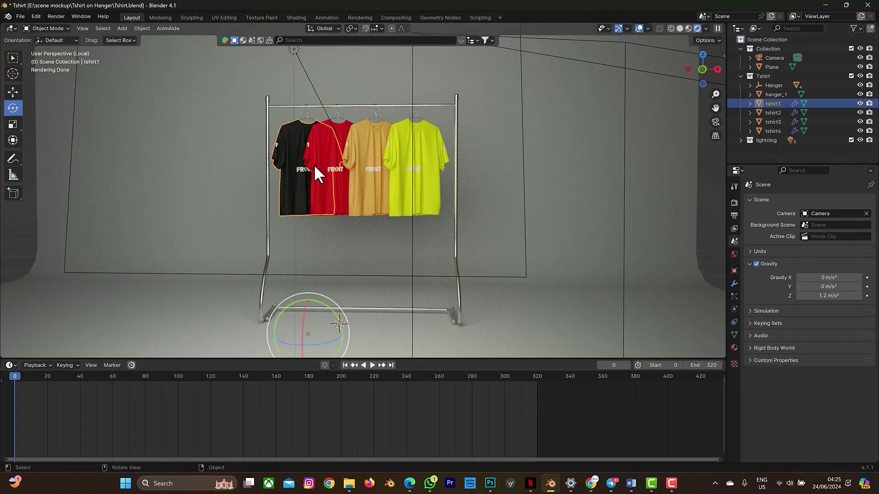
click(690, 28)
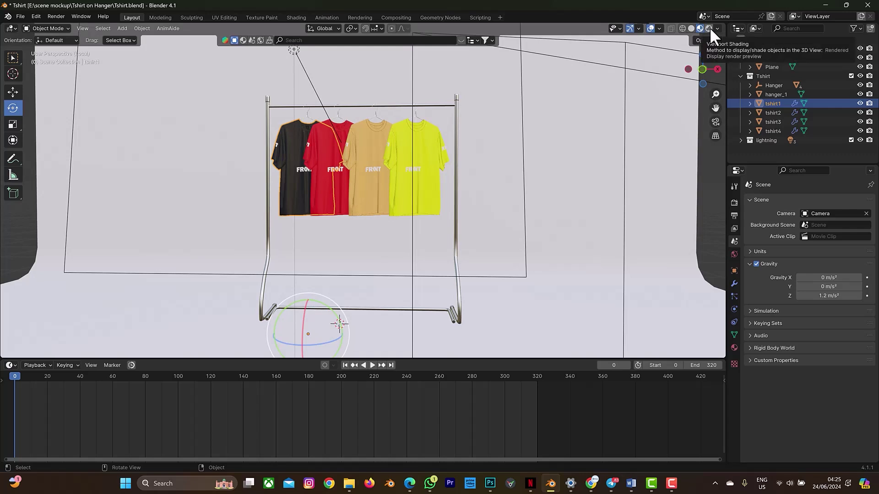
click(710, 27)
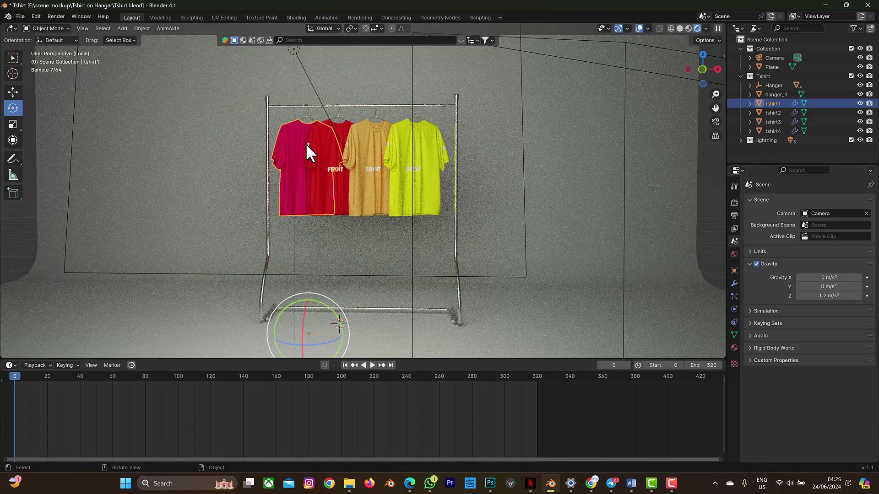
mouse_move(630, 482)
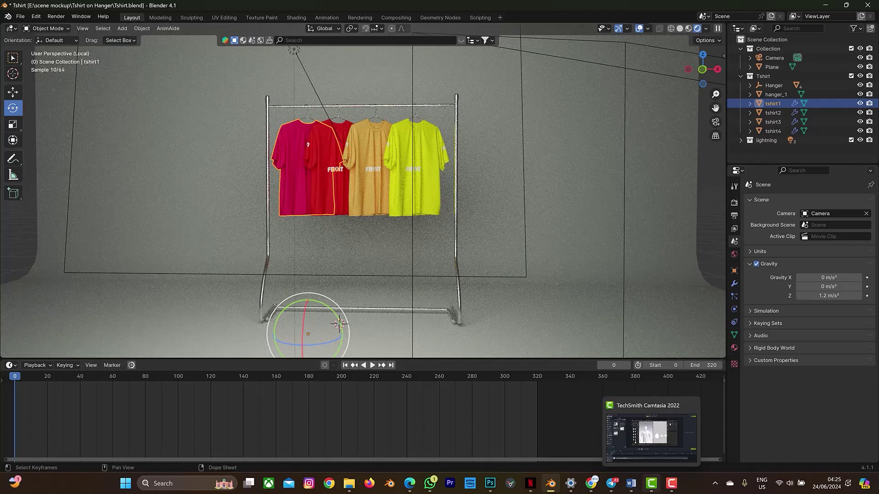
click(490, 490)
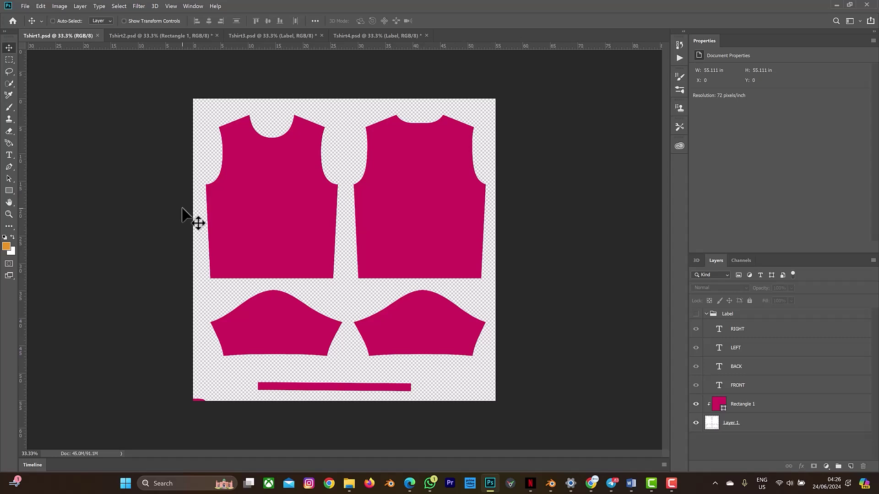
- Open shirt.png from the Downloads folder in Photoshop
key(ctrl+o)
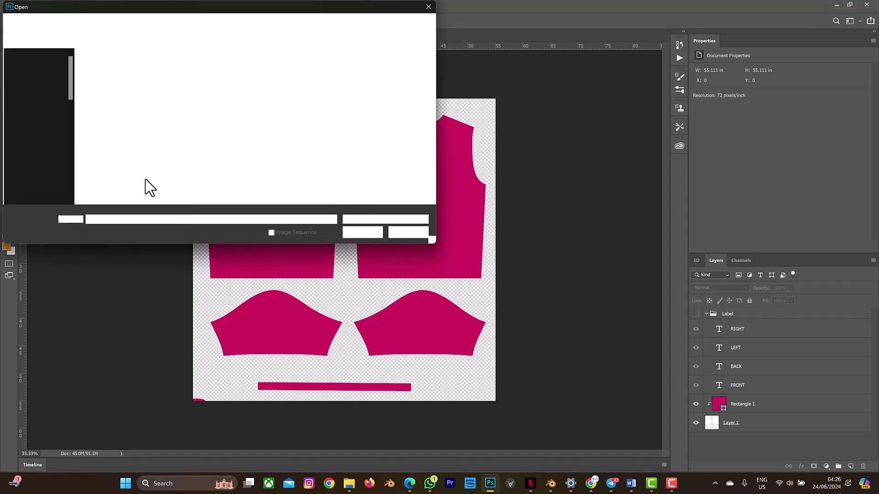
scroll(53, 101, up, 10)
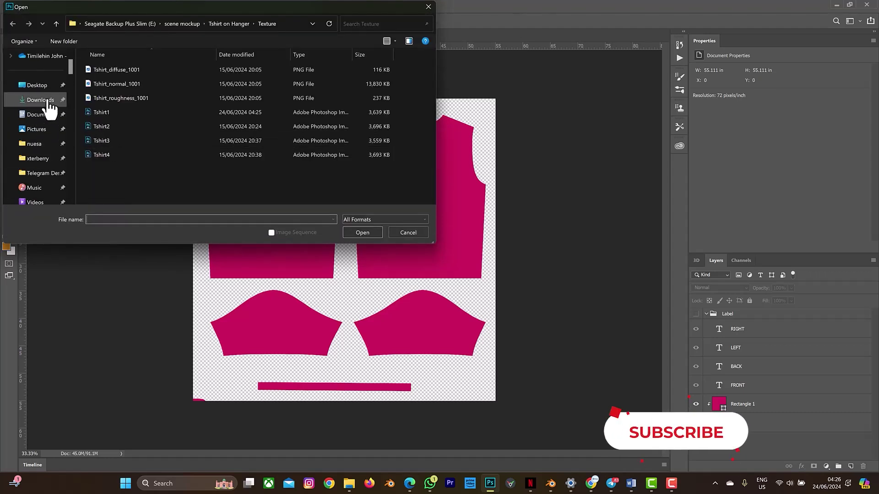
click(48, 101)
scroll(237, 147, down, 10)
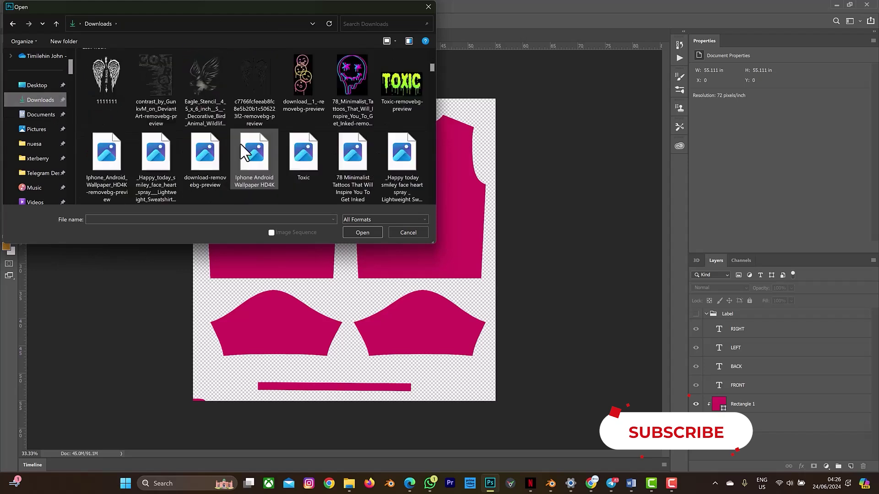
scroll(240, 143, down, 10)
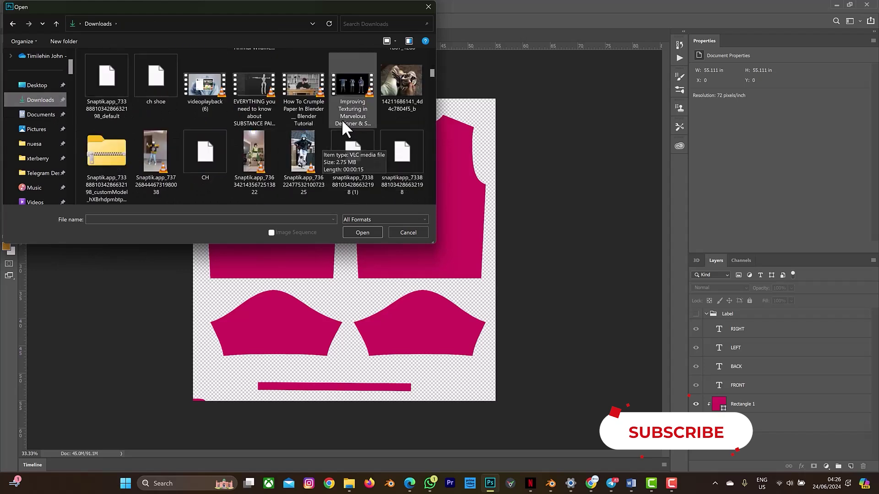
click(397, 74)
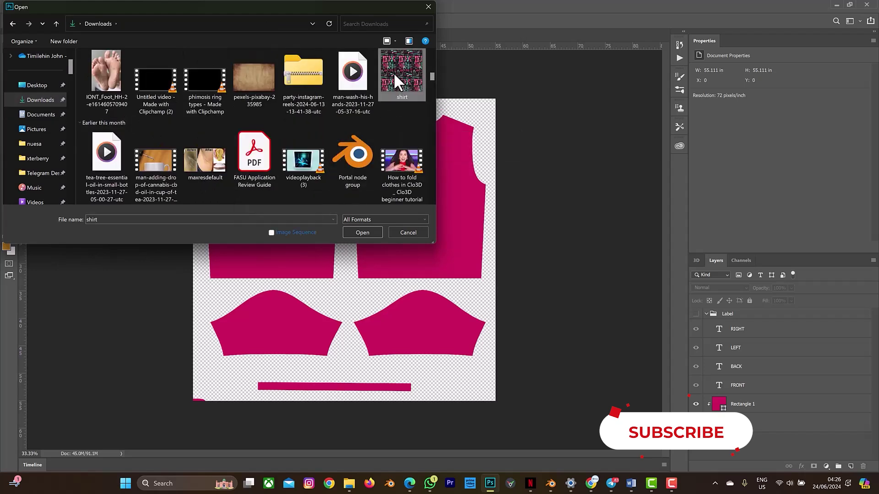
click(347, 233)
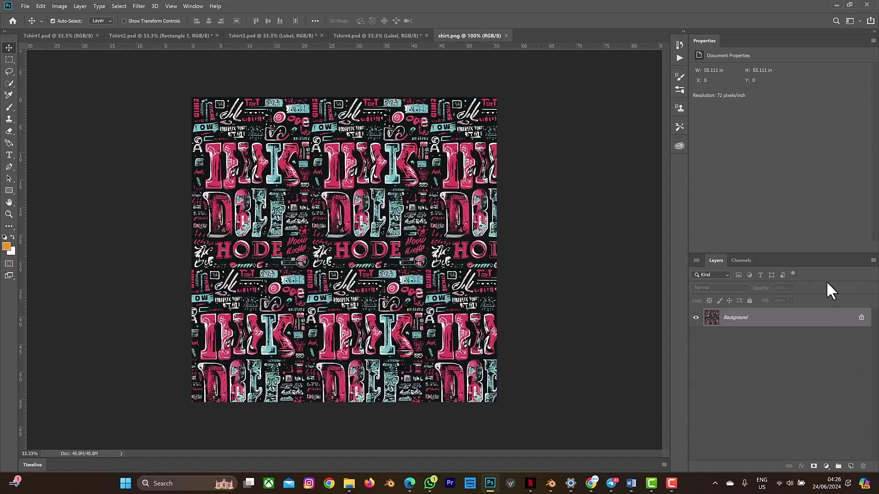
- Unlock shirt.png's background into Layer 0 and copy the lettering pattern
click(860, 317)
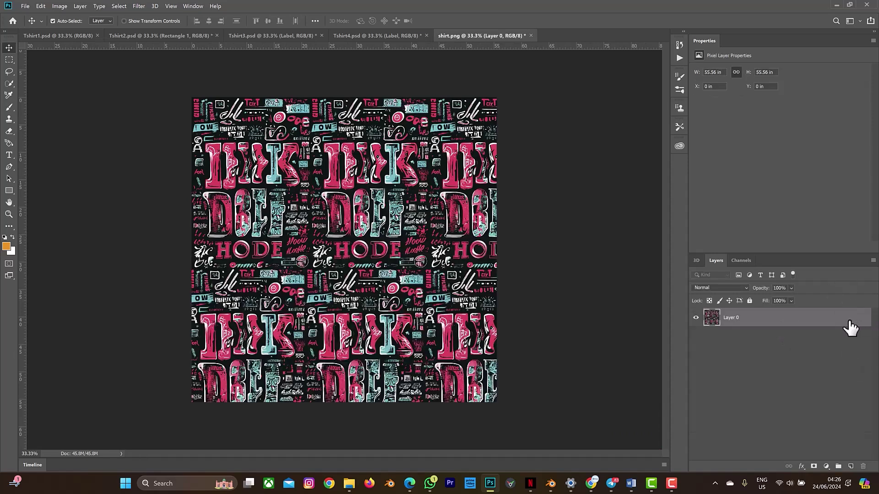
key(ctrl)
click(38, 35)
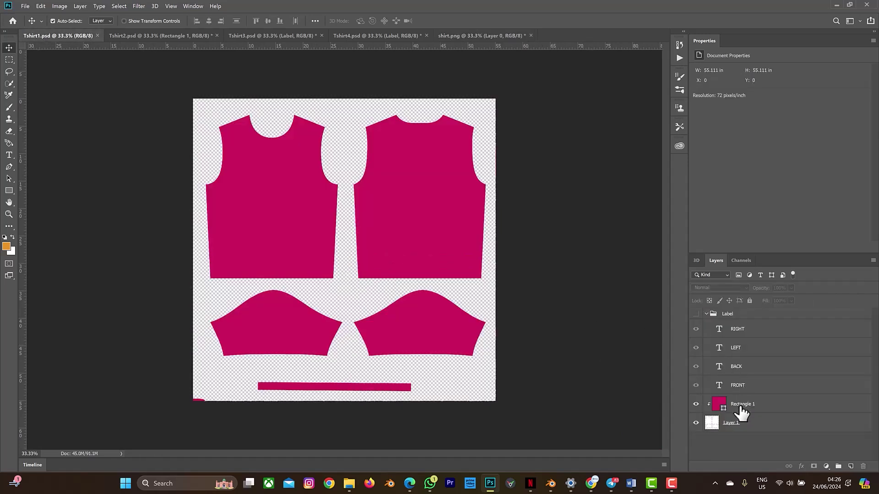
- Delete Rectangle 1, paste the pattern as Layer 2 clipped to the shirt pieces, and save
click(743, 413)
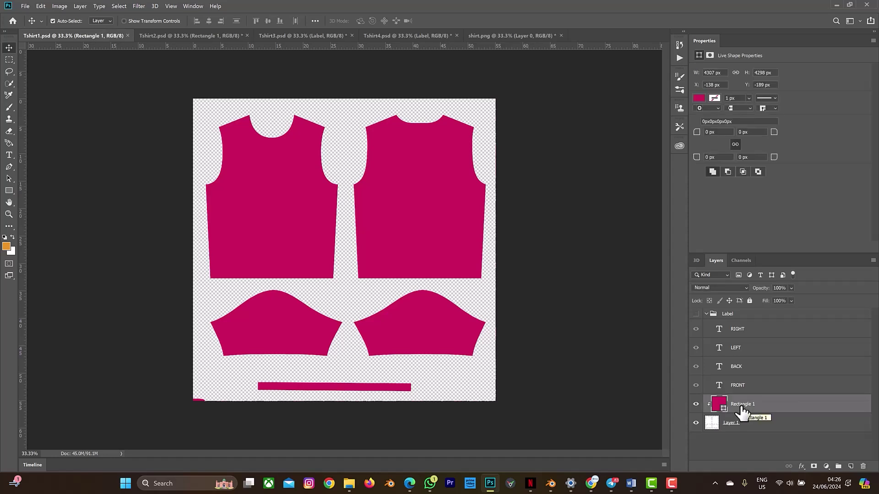
key(Delete)
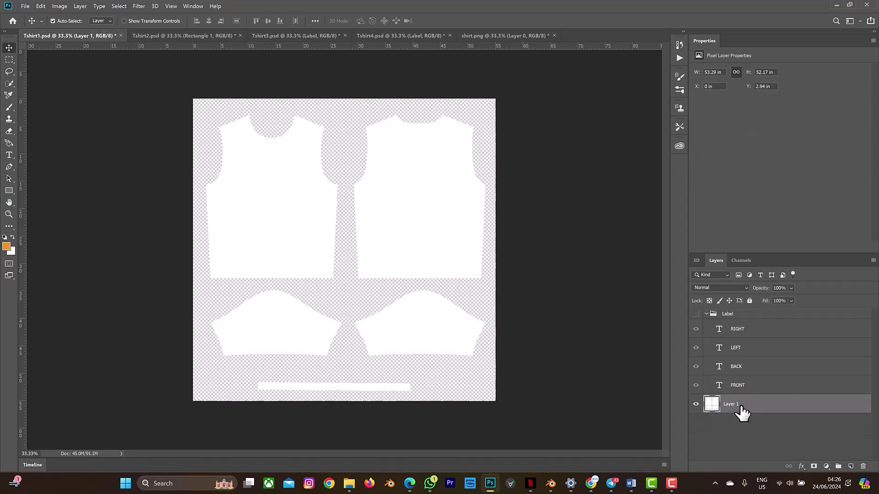
key(ctrl+v)
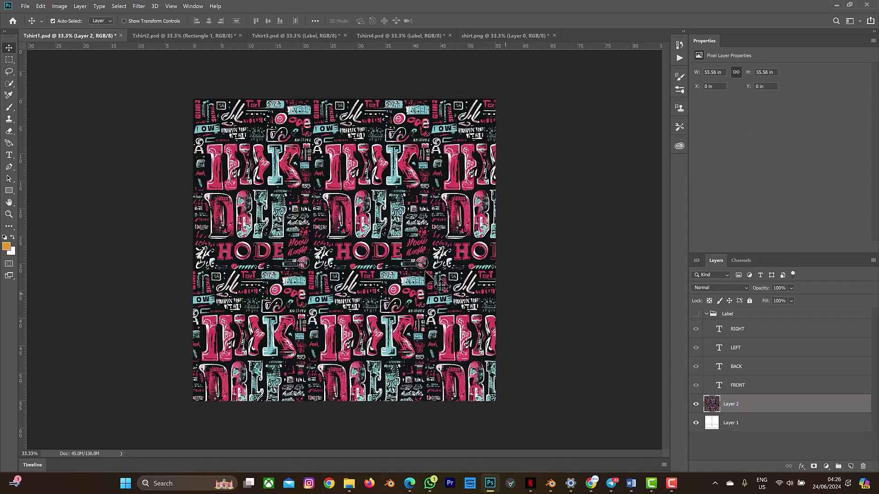
right_click(735, 409)
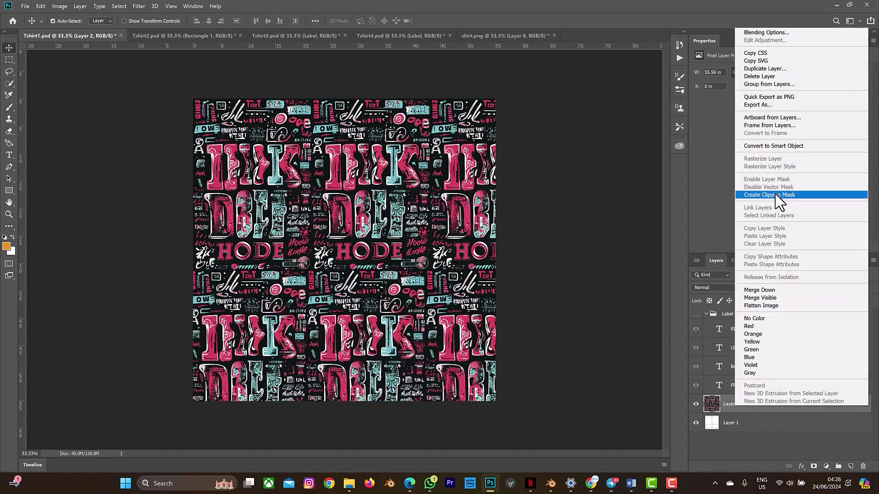
click(774, 195)
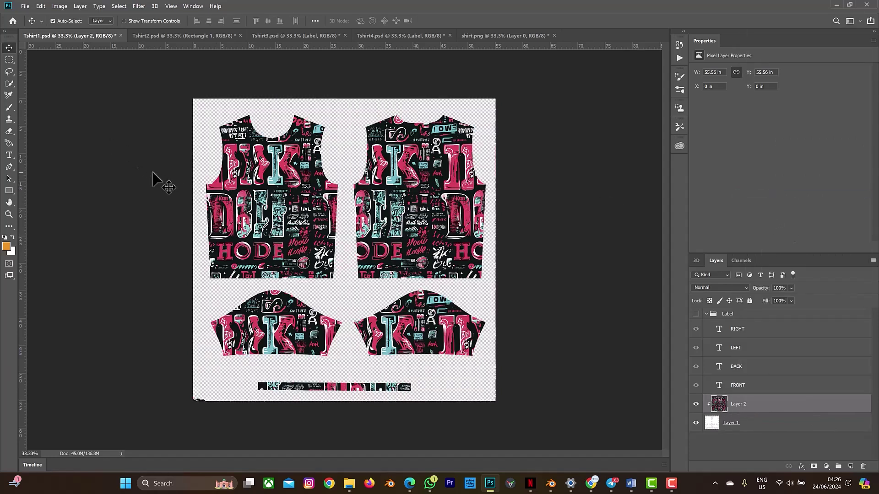
click(121, 159)
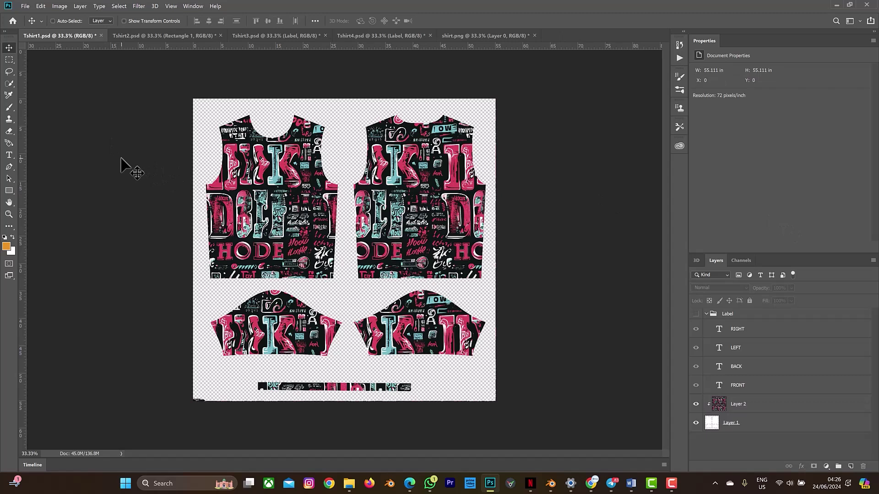
key(ctrl+s)
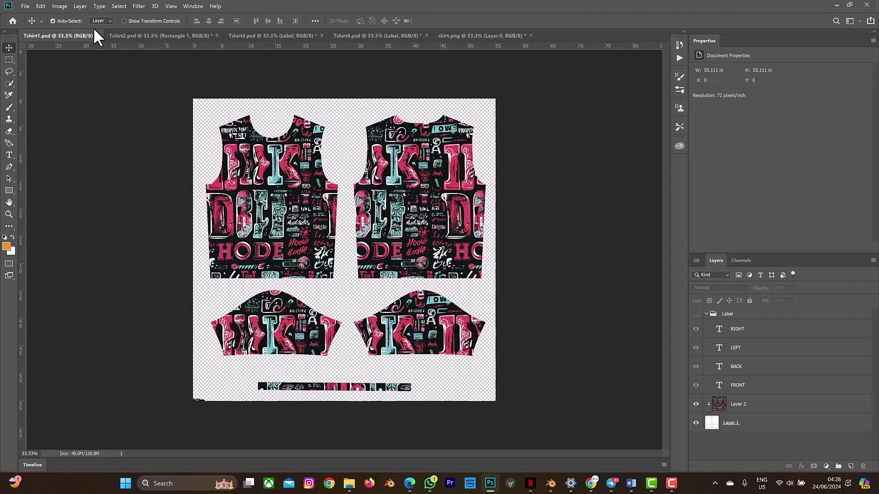
- Open the contrast_by_GunkvM image from Downloads and drag it into Tshirt2 as Layer 2
click(132, 34)
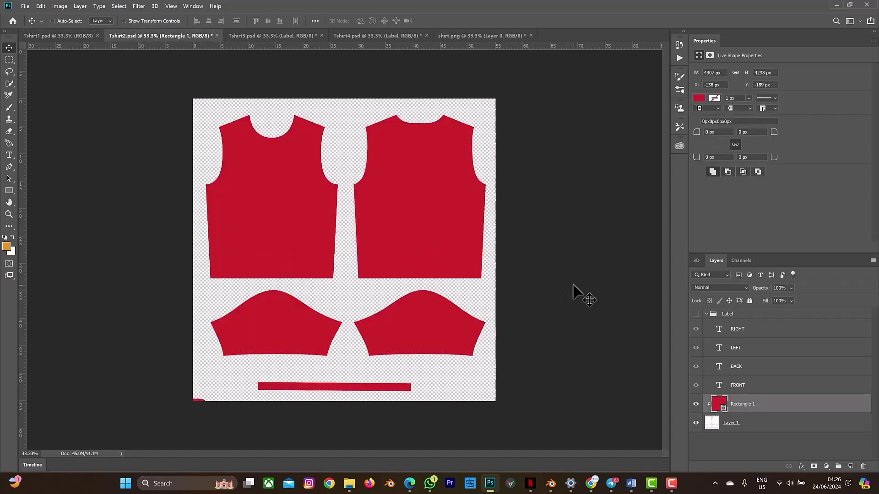
key(ctrl+o)
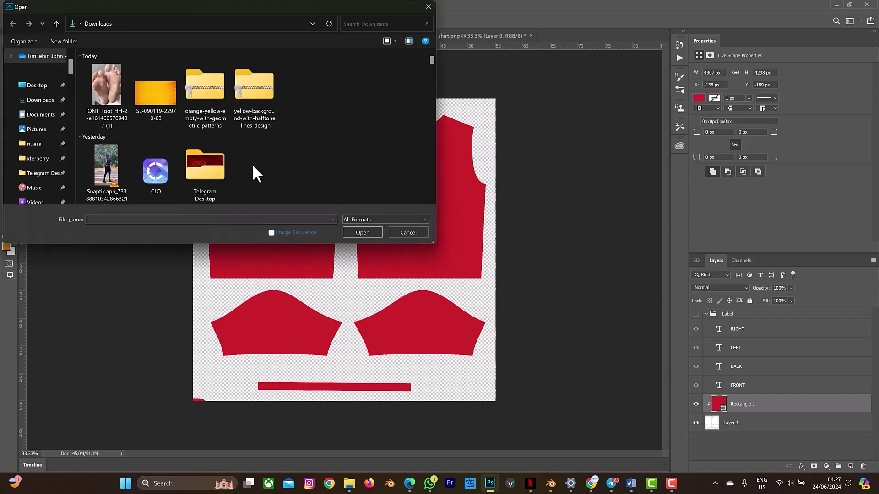
scroll(157, 152, down, 3)
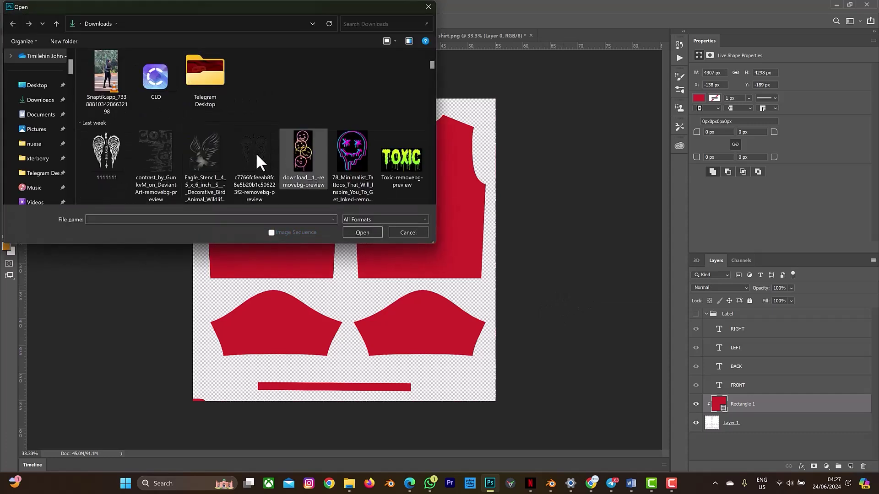
click(158, 160)
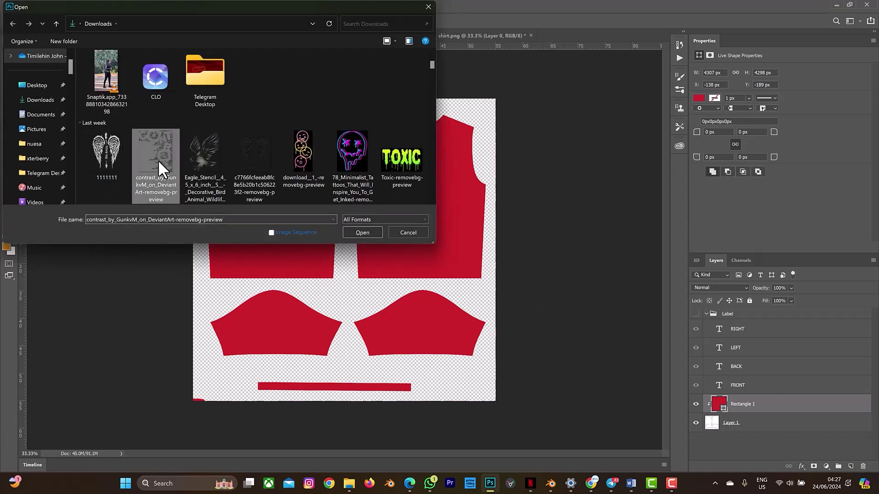
click(360, 233)
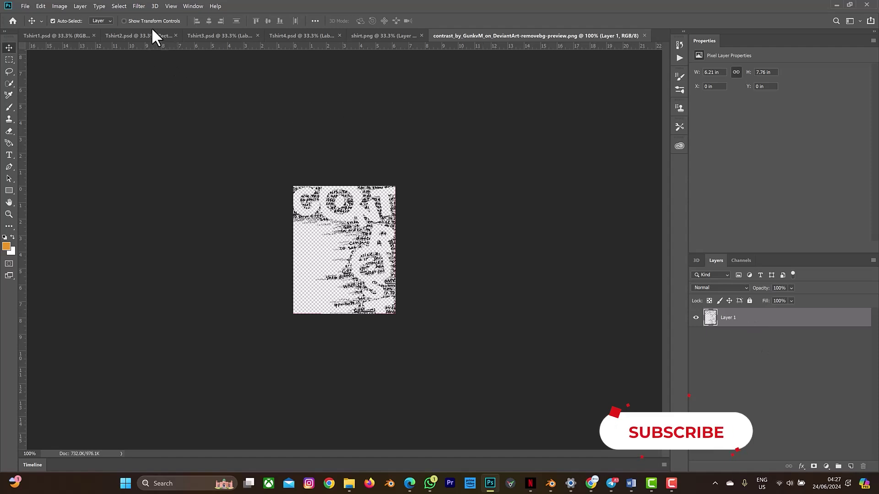
drag(148, 37, 240, 205)
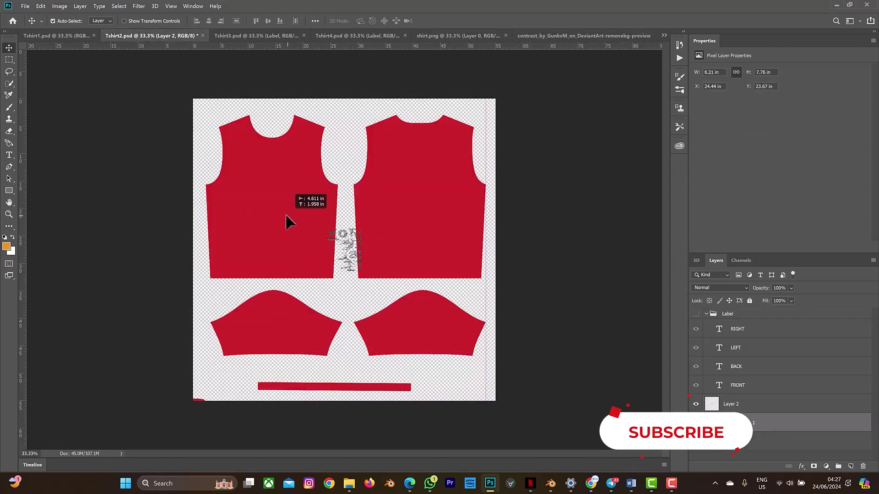
- Place the contrast graphic on the left piece, scaled to about 230% and tilted about 2°
click(342, 239)
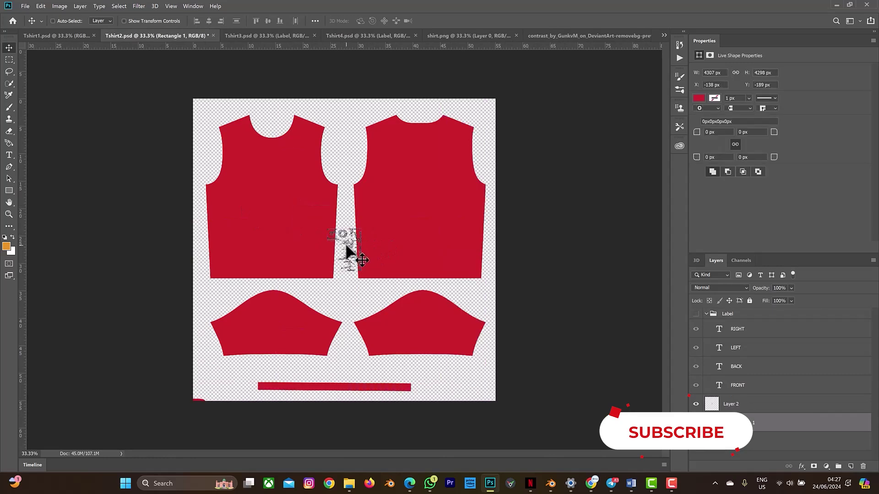
drag(349, 247, 373, 245)
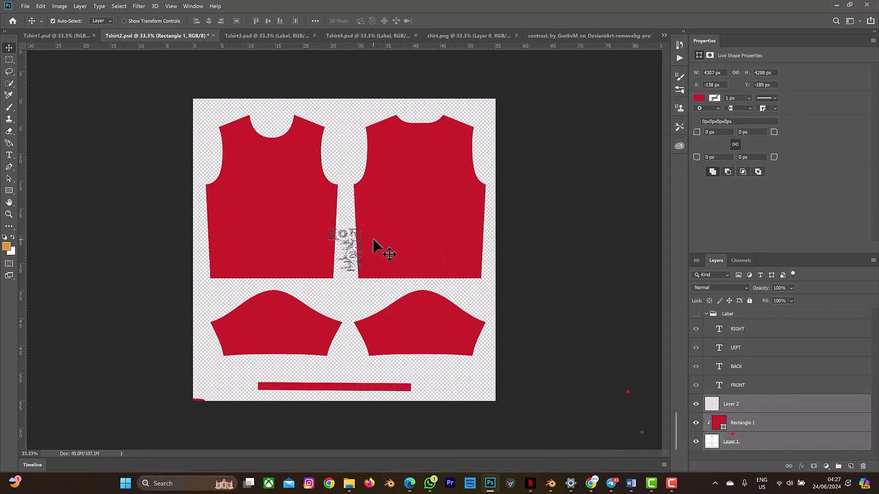
click(740, 408)
drag(354, 248, 276, 192)
key(ctrl+t)
drag(294, 232, 343, 293)
mouse_move(312, 226)
mouse_down()
mouse_move(293, 203)
mouse_move(307, 214)
mouse_up()
drag(342, 164, 344, 166)
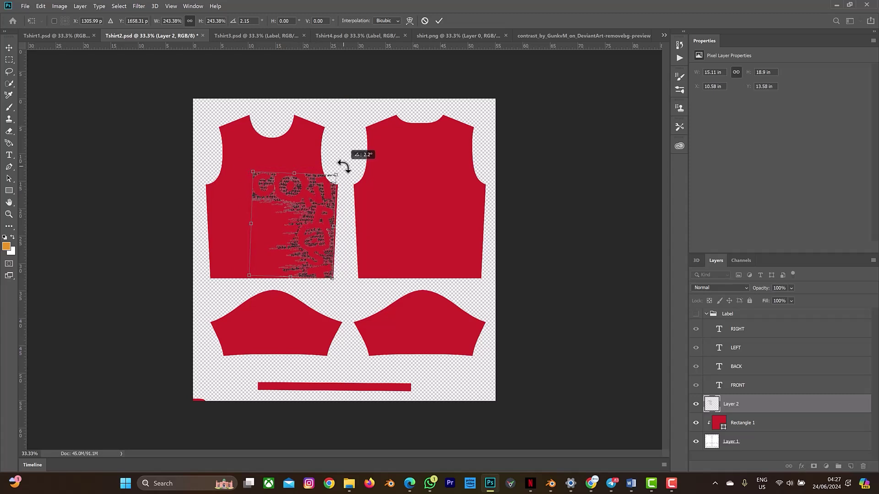
key(Return)
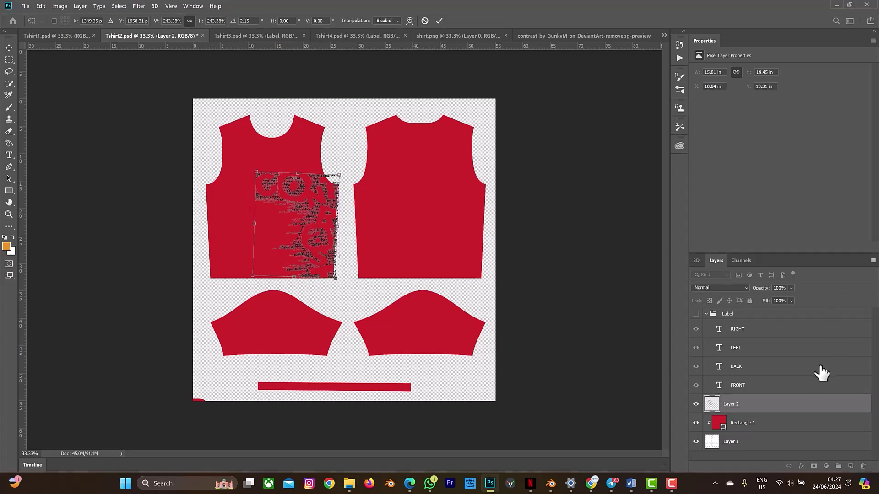
click(742, 422)
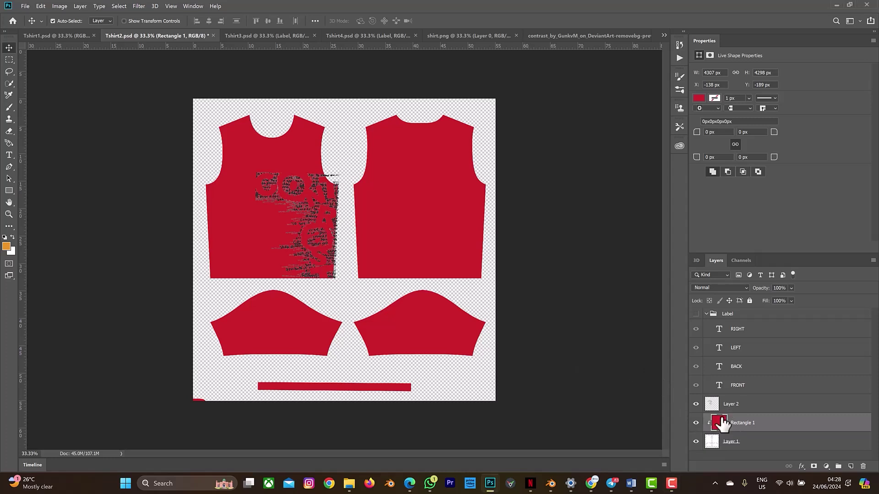
- Fill Tshirt2's Rectangle 1 shirt pieces with light blue and save the document
click(699, 98)
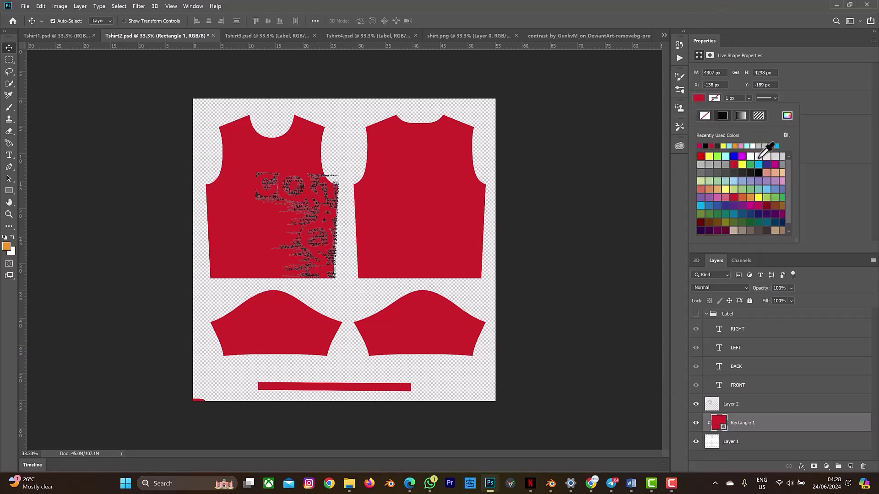
click(735, 181)
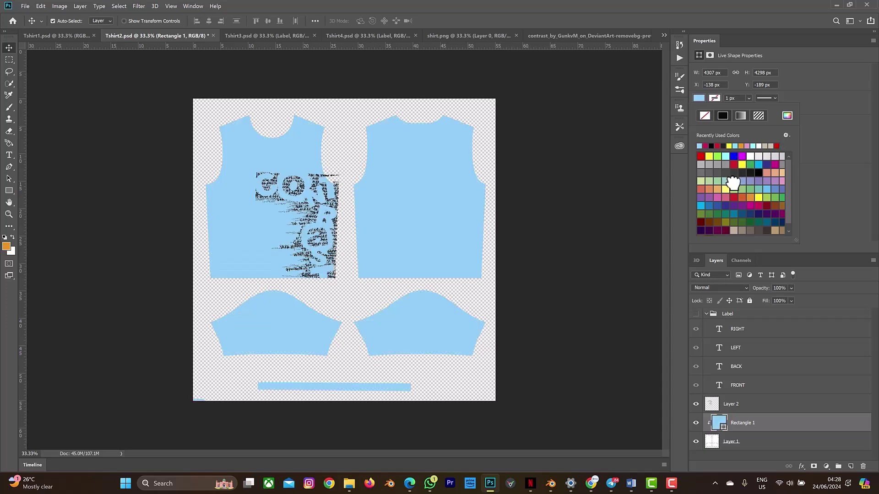
click(525, 212)
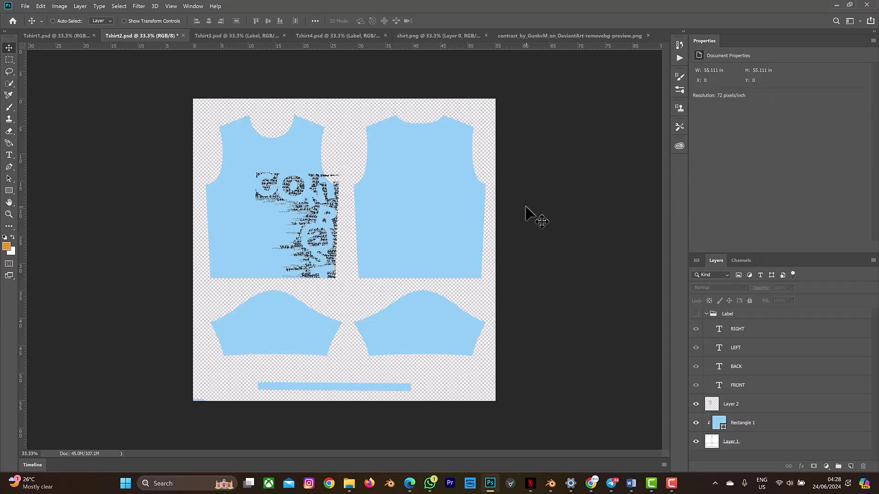
key(ctrl+s)
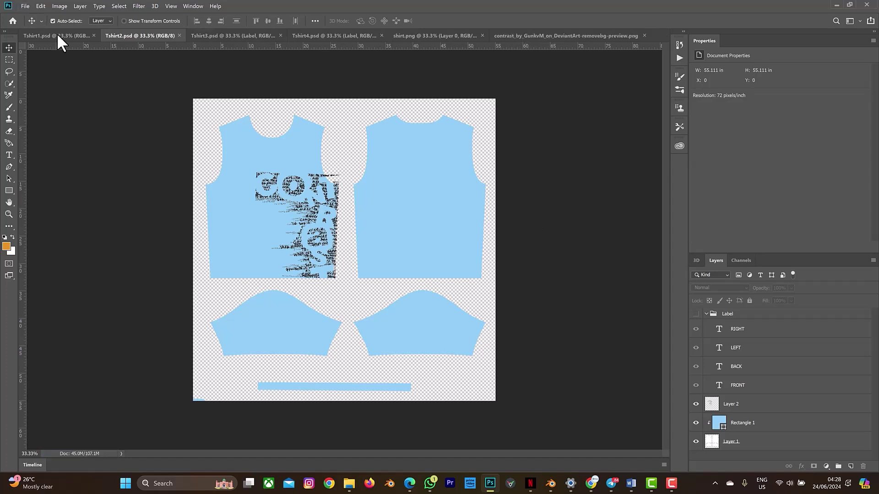
- In Tshirt3.psd, change Rectangle 1's fill from yellow to a light orange swatch
click(203, 36)
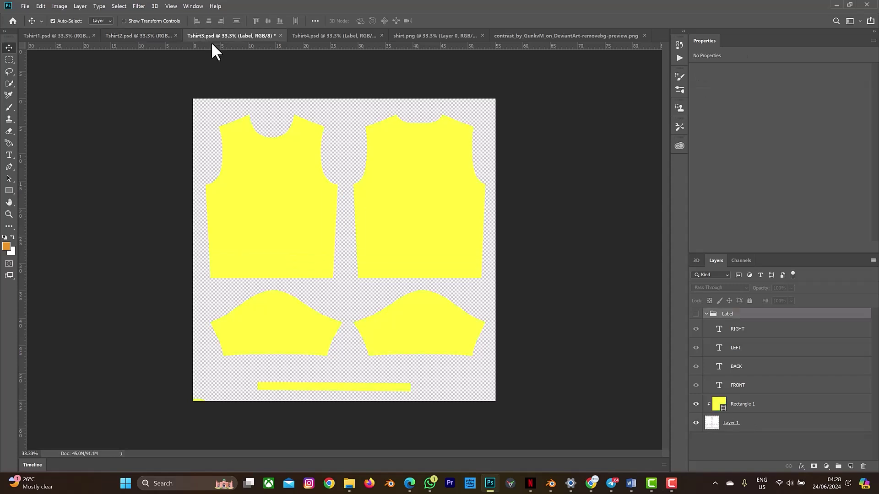
click(719, 405)
click(699, 98)
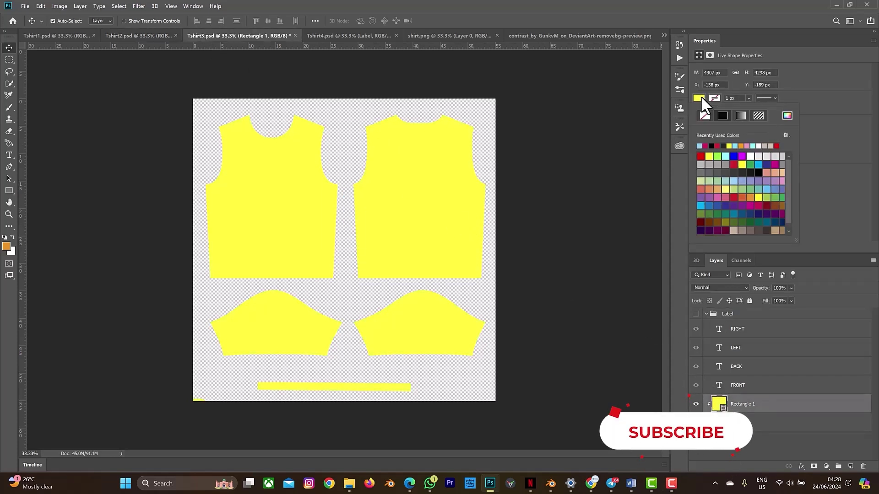
click(720, 191)
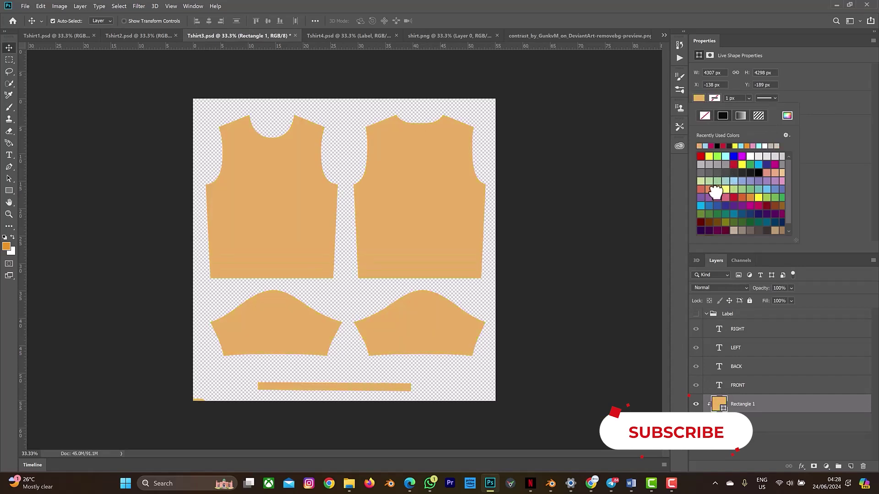
click(558, 204)
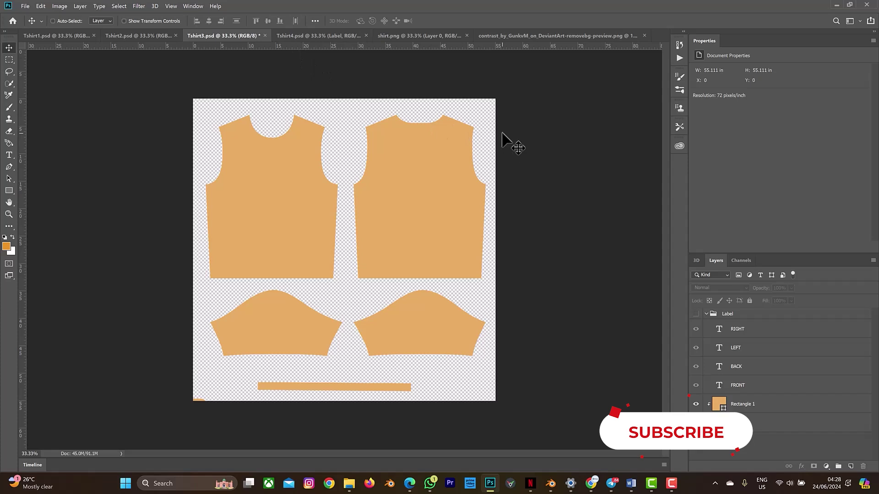
key(ctrl+o)
- Open the dripping smiley 78_Minimalist PNG from the Downloads folder
scroll(298, 138, down, 5)
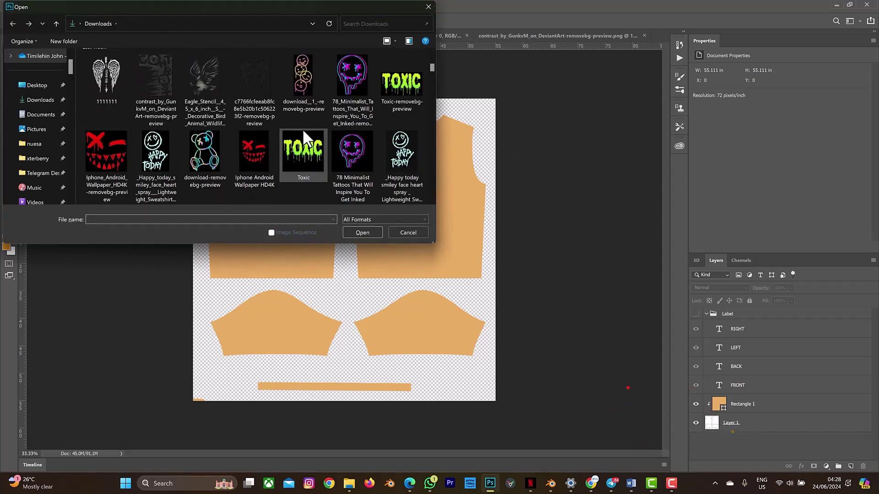
click(356, 84)
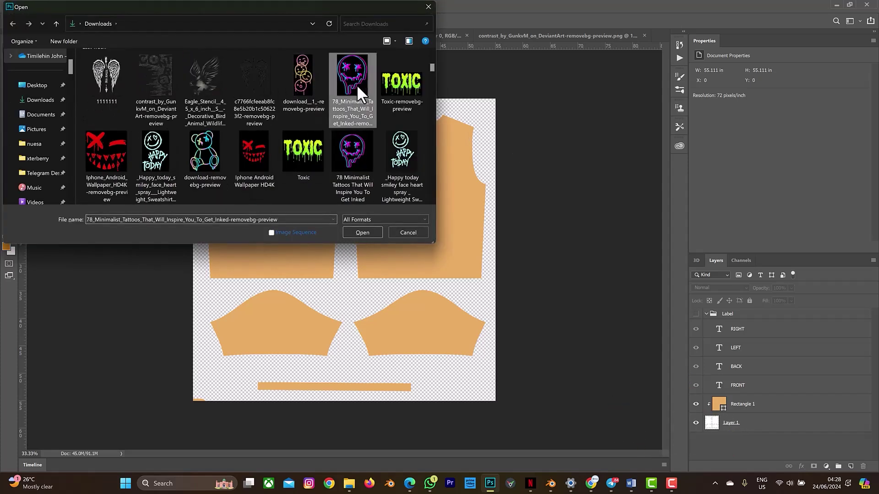
click(357, 231)
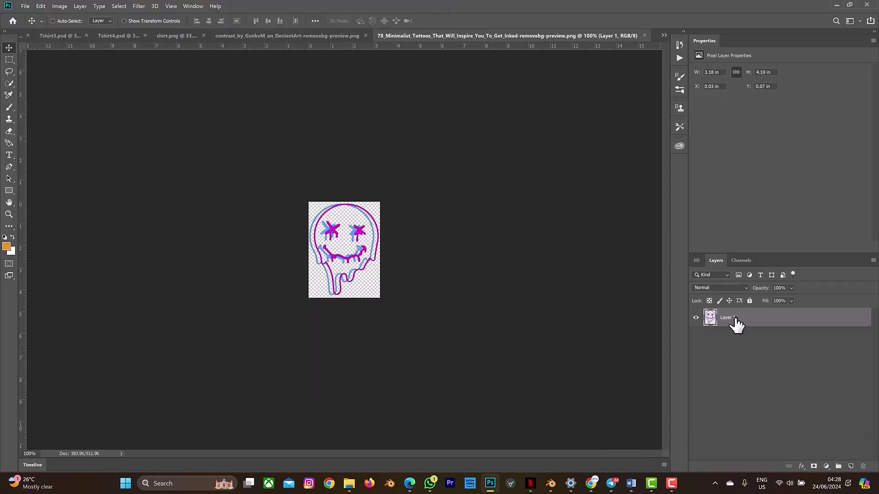
- Go back through shirt.png to the Tshirt3 template and paste the smiley graphic
click(185, 35)
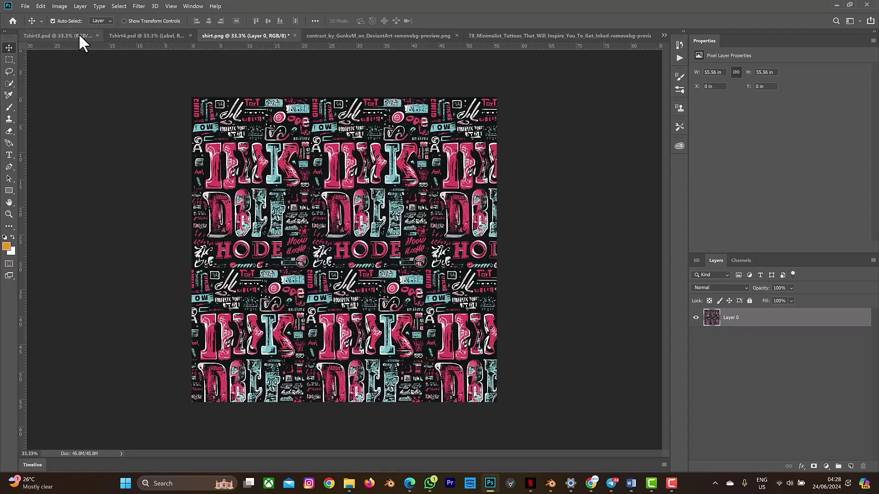
click(65, 36)
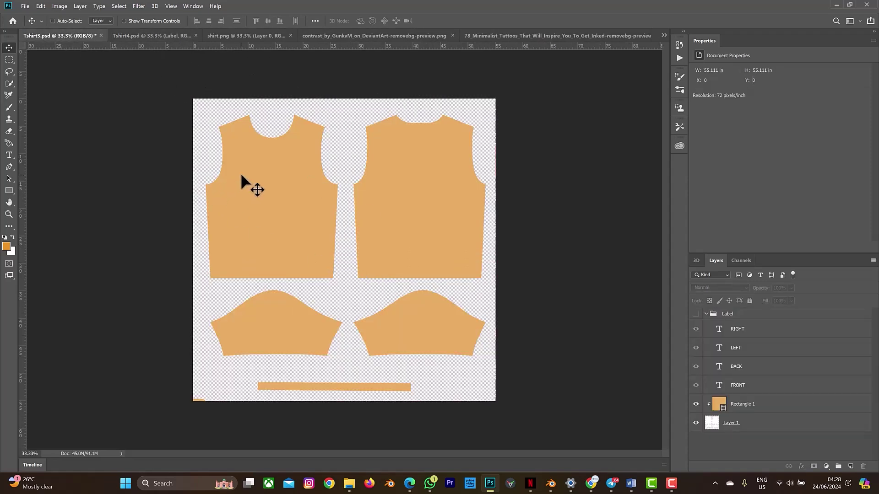
key(ctrl+v)
- Enlarge the smiley Layer 2 to about 287% and move it onto Tshirt3's upper front piece
mouse_move(352, 257)
ctrl+mouse_down()
mouse_move(333, 245)
mouse_move(344, 245)
ctrl+mouse_up()
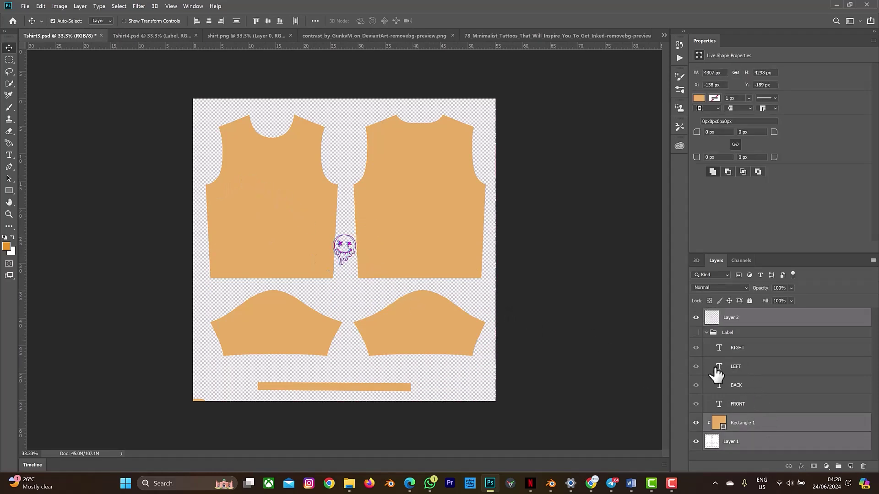
click(756, 323)
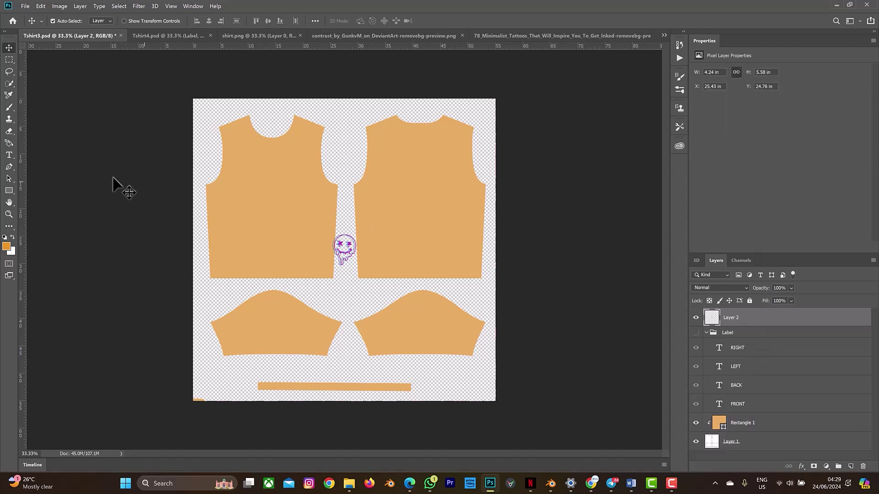
key(ctrl+t)
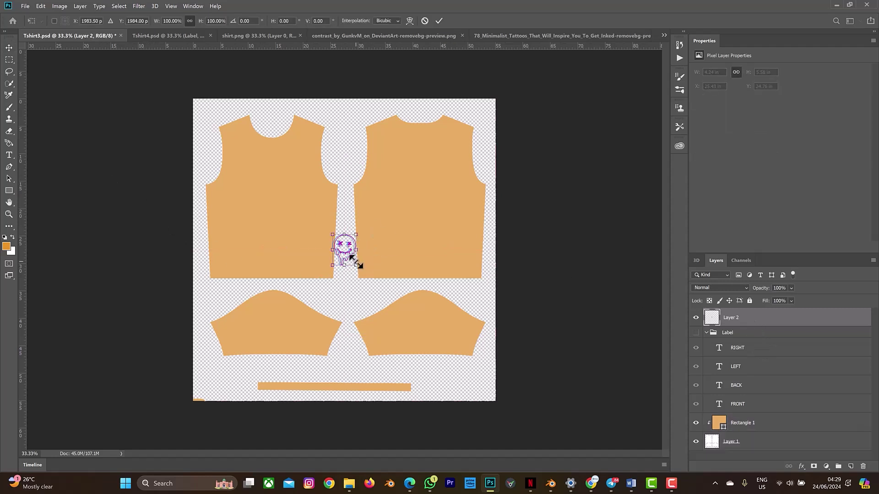
mouse_move(345, 245)
mouse_down()
mouse_move(280, 208)
mouse_move(273, 191)
mouse_move(342, 253)
mouse_move(334, 254)
mouse_up()
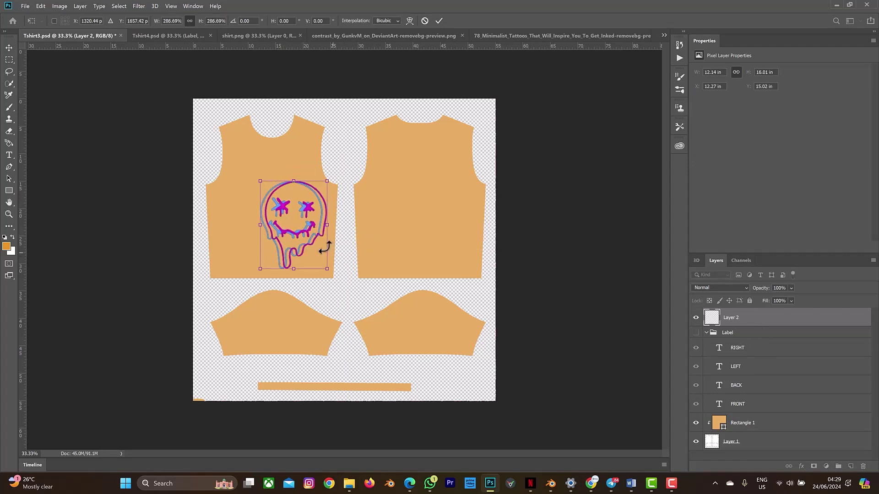
drag(297, 211, 275, 188)
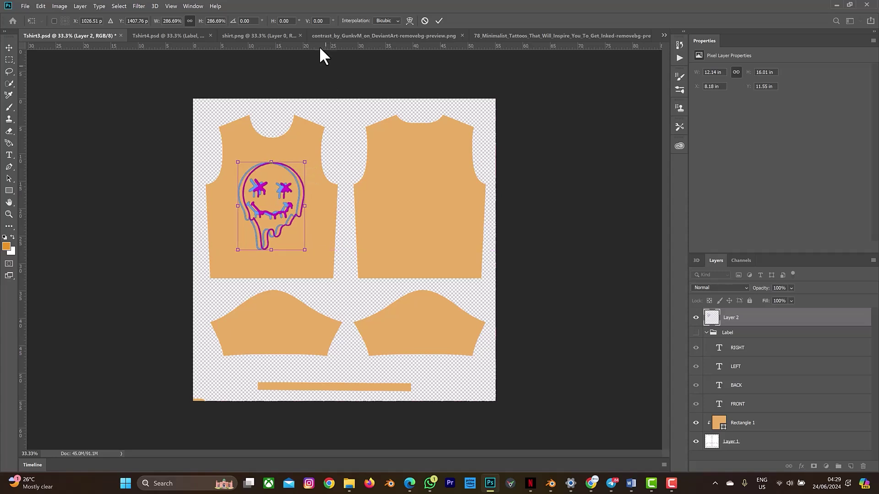
click(145, 34)
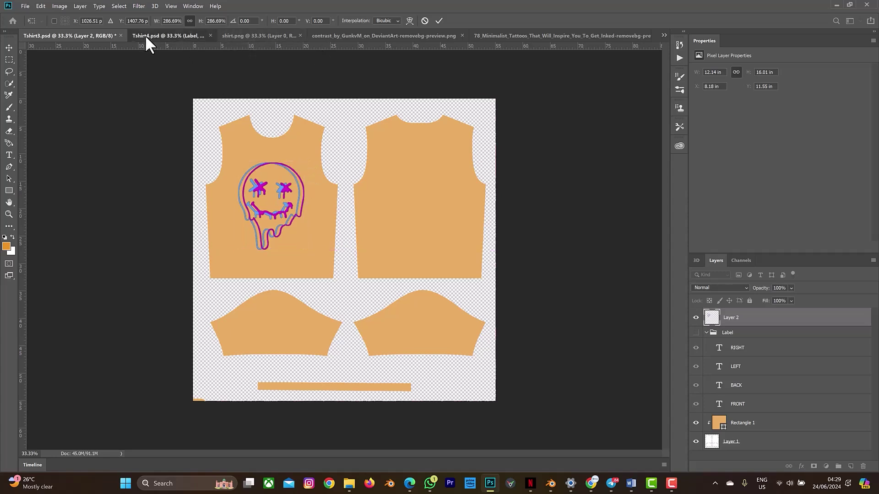
key(Escape)
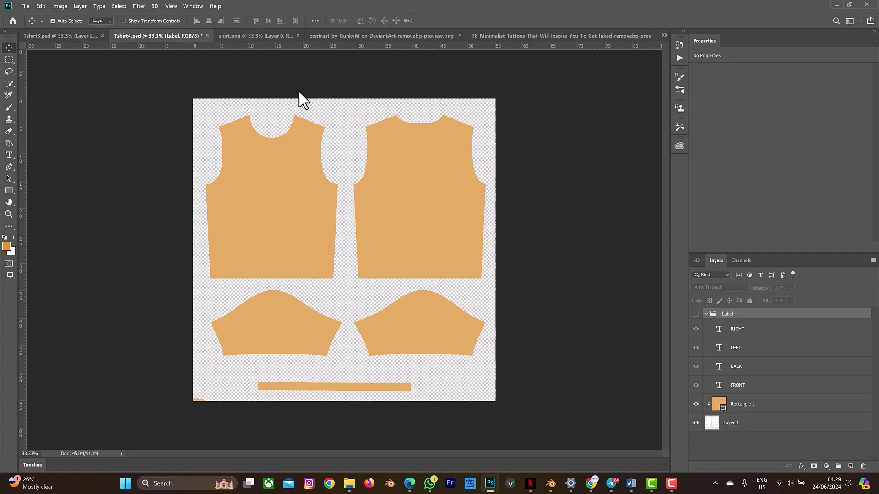
- Give Tshirt4's Rectangle 1 a light grey fill instead of orange
click(718, 405)
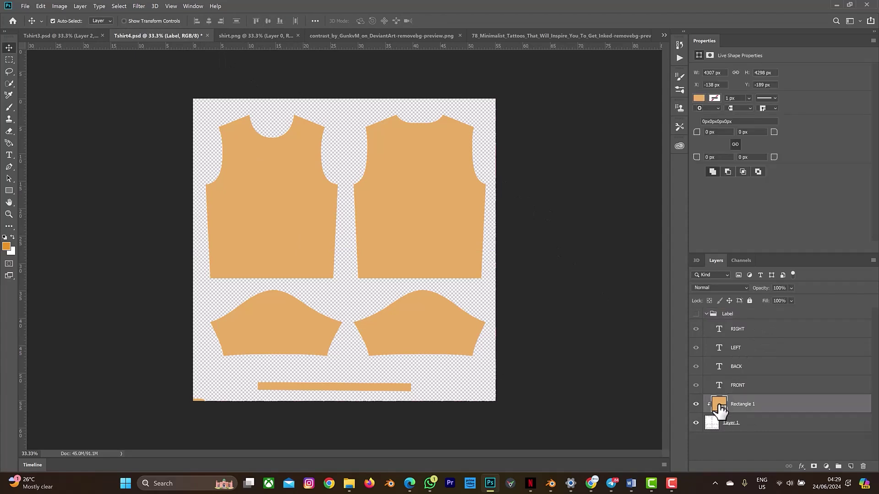
click(699, 99)
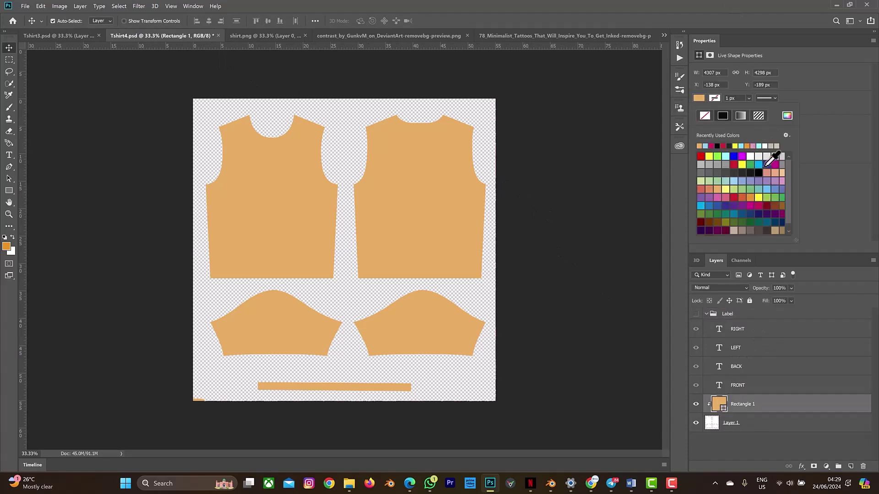
click(778, 156)
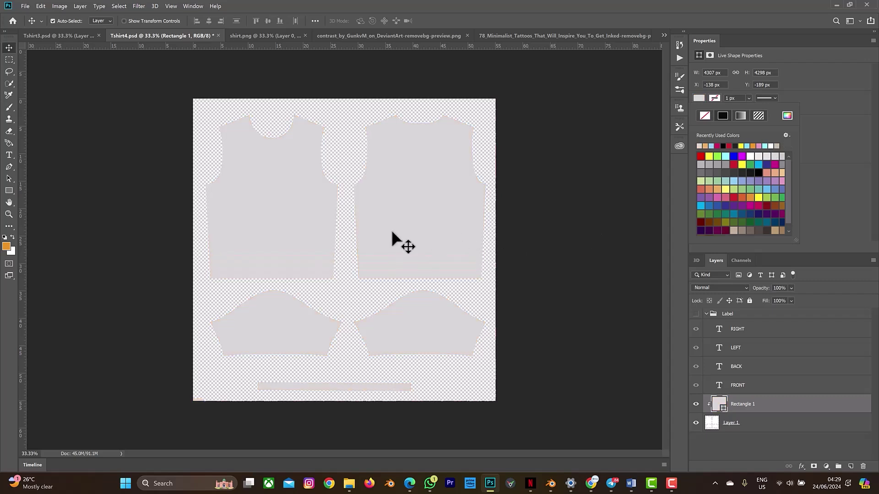
- Back in Tshirt3, nudge the smiley graphic and begin a free transform on it
click(77, 35)
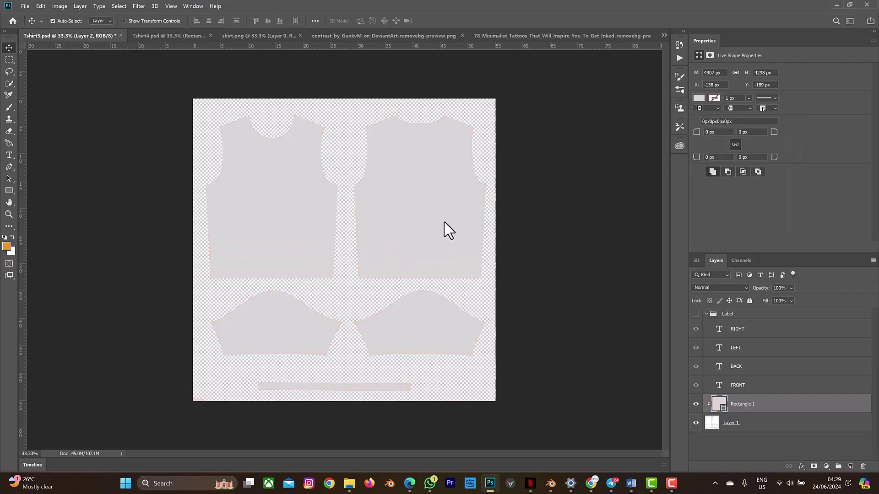
mouse_move(330, 247)
mouse_down()
mouse_move(281, 208)
mouse_move(270, 183)
mouse_move(320, 244)
mouse_up()
key(ctrl+t)
- Scale the smiley to 239% on the front piece, commit it, and save Tshirt3
drag(289, 204, 281, 197)
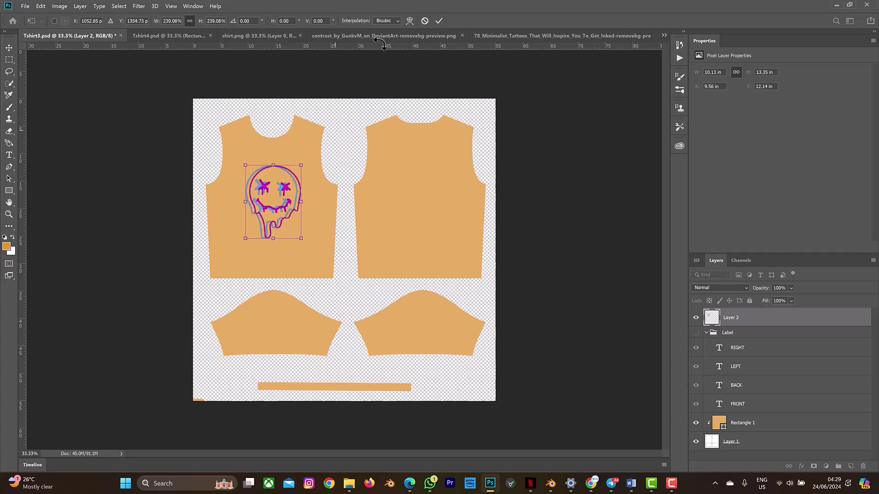
click(438, 21)
key(ctrl+s)
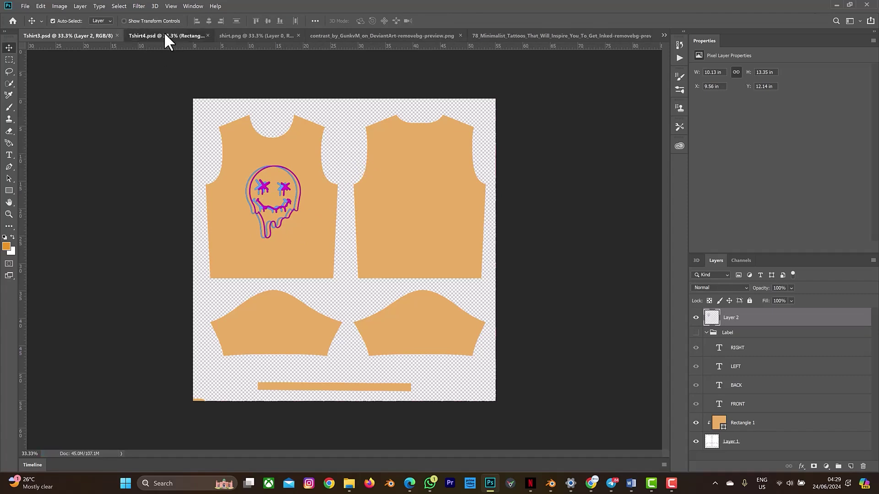
- Close the contrast_by_GunkvM document while keeping shirt.png open
click(165, 35)
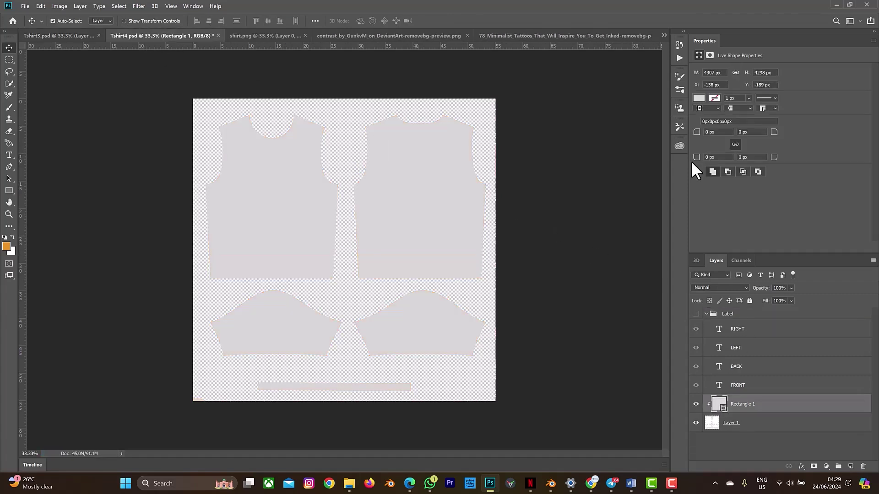
click(467, 35)
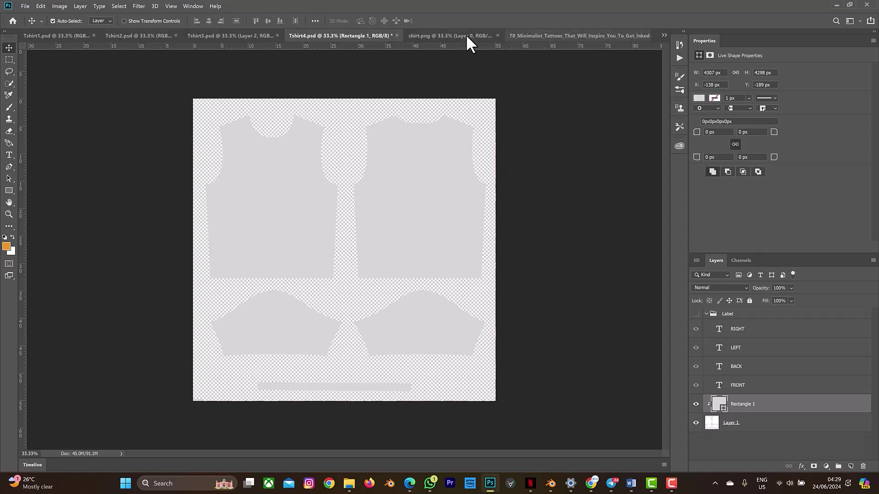
click(497, 34)
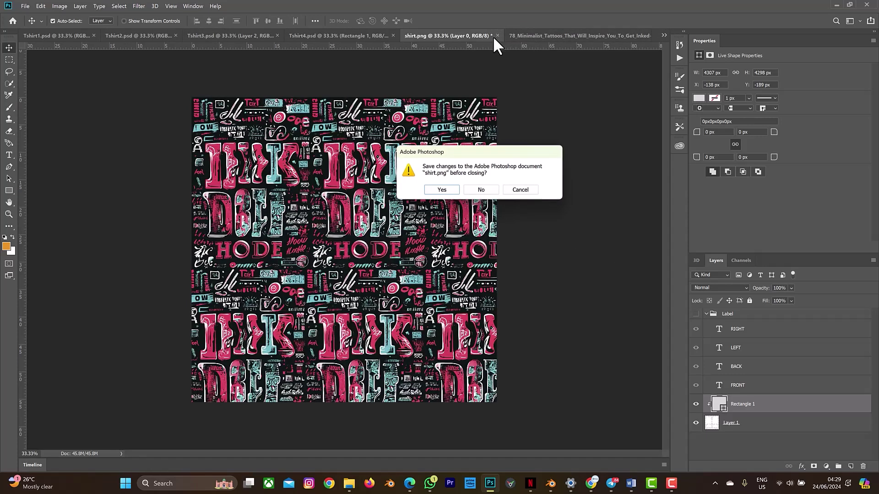
click(517, 189)
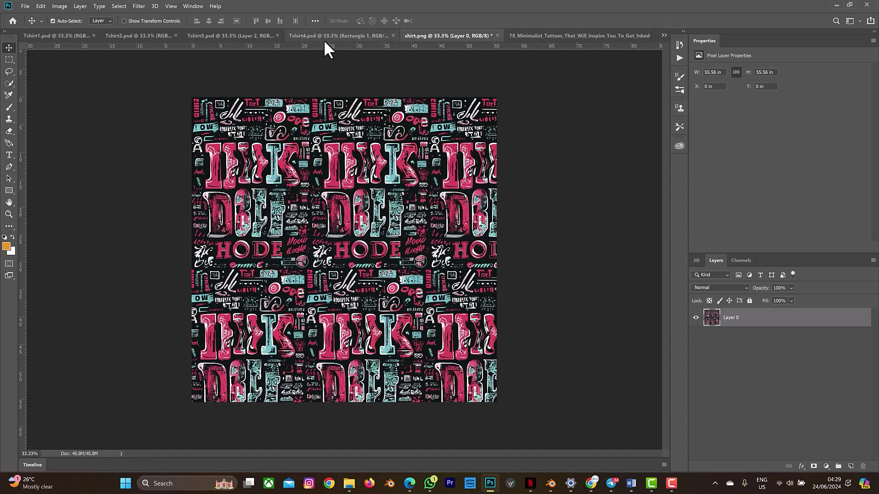
key(ctrl)
- Open the transparent Toxic-removebg-preview.png, discarding the black-background Toxic.jpg
key(ctrl+o)
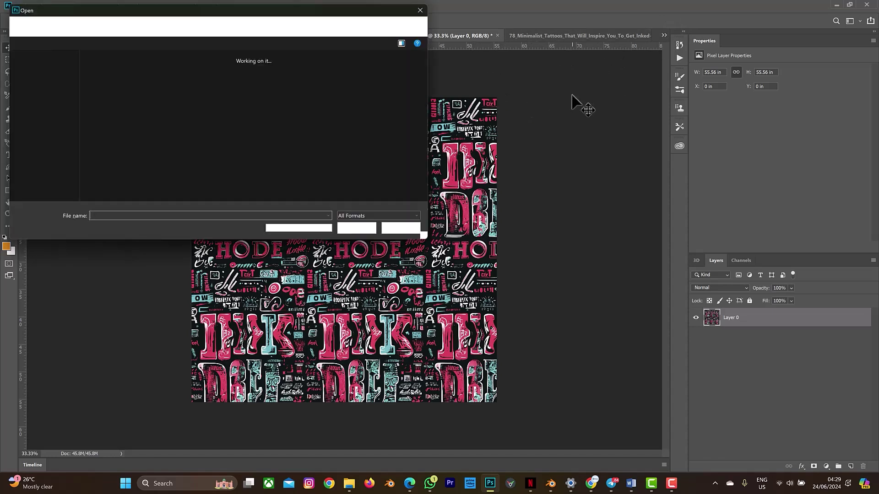
scroll(300, 142, down, 1)
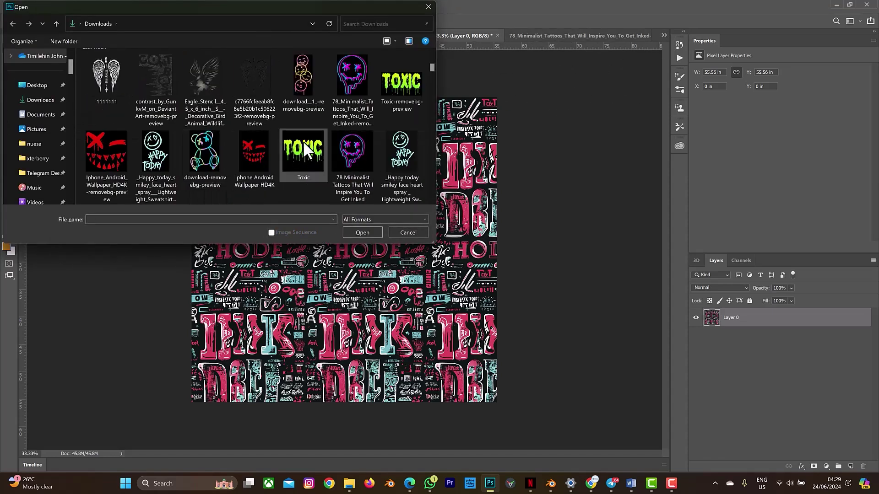
click(302, 151)
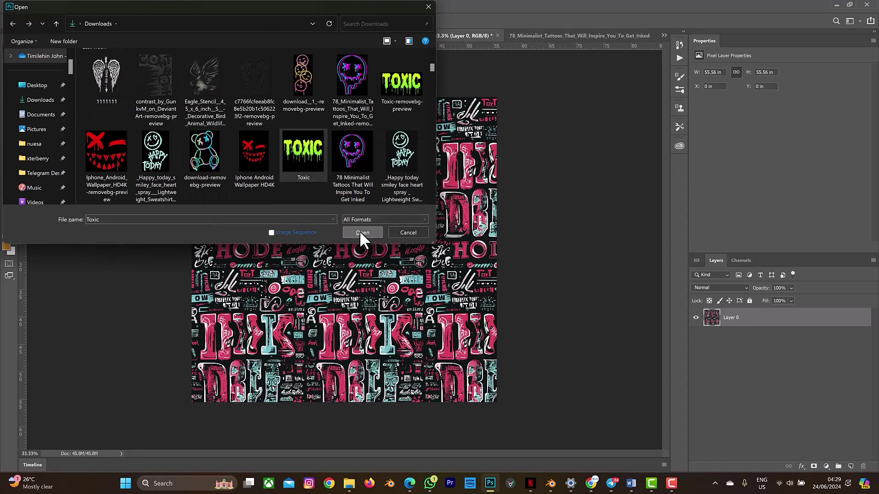
click(359, 232)
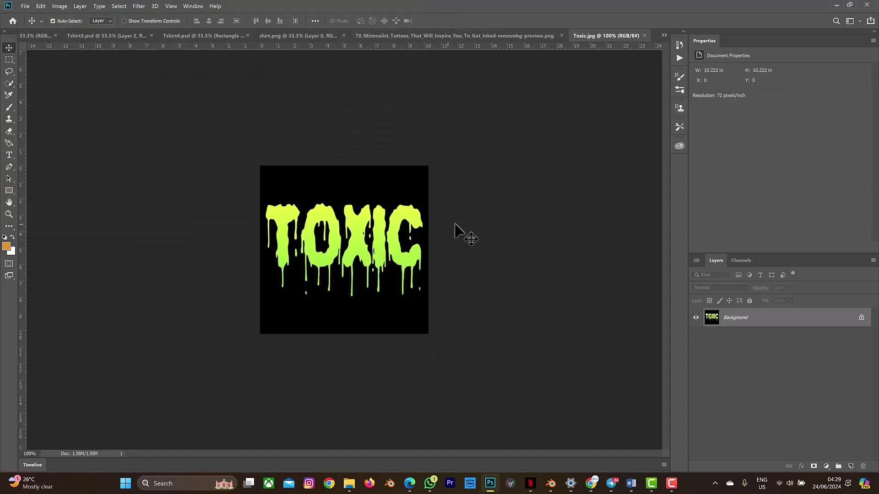
click(642, 35)
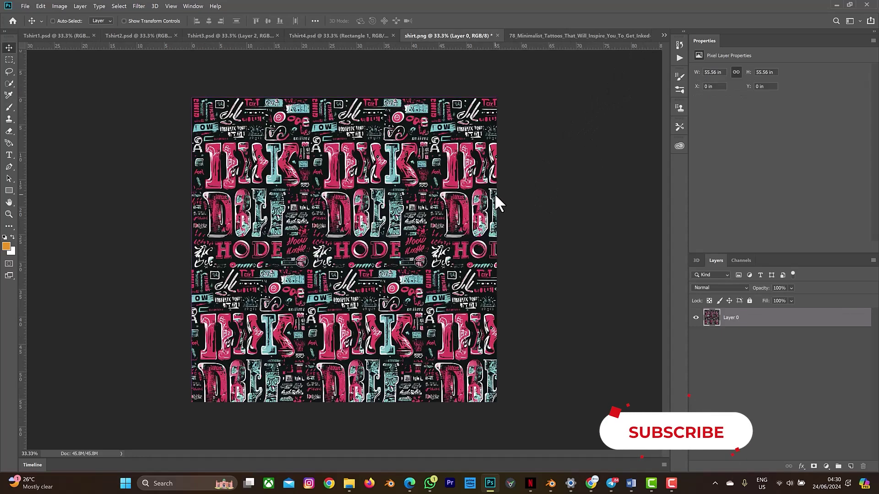
key(ctrl+o)
scroll(283, 162, down, 5)
click(391, 76)
click(366, 229)
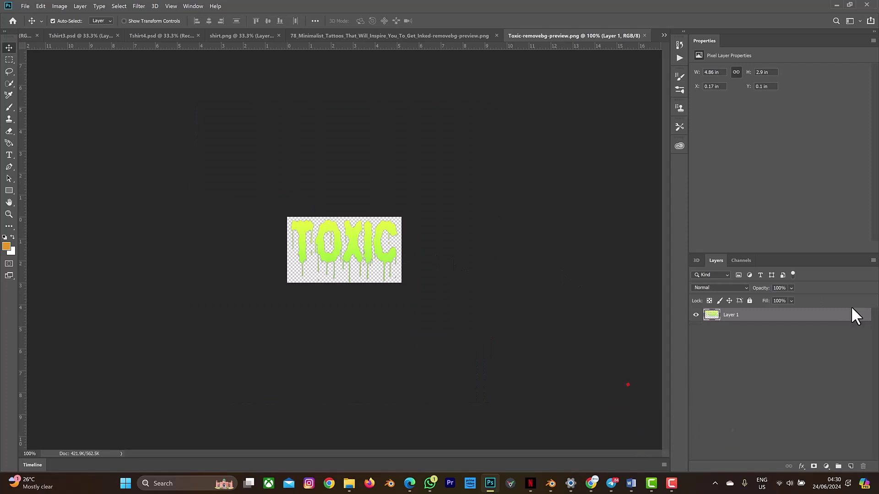
- Drag the TOXIC lettering into Tshirt4, scale it to about 242% on the front piece, and save
click(148, 32)
drag(284, 217, 290, 184)
key(ctrl+t)
click(440, 21)
key(ctrl+s)
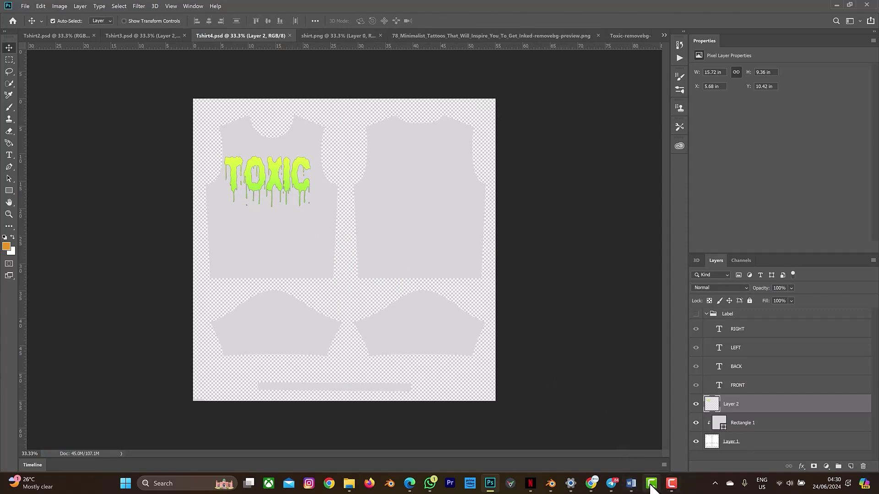
- In Blender, switch the viewport to Rendered shading to see the updated shirt designs
click(551, 485)
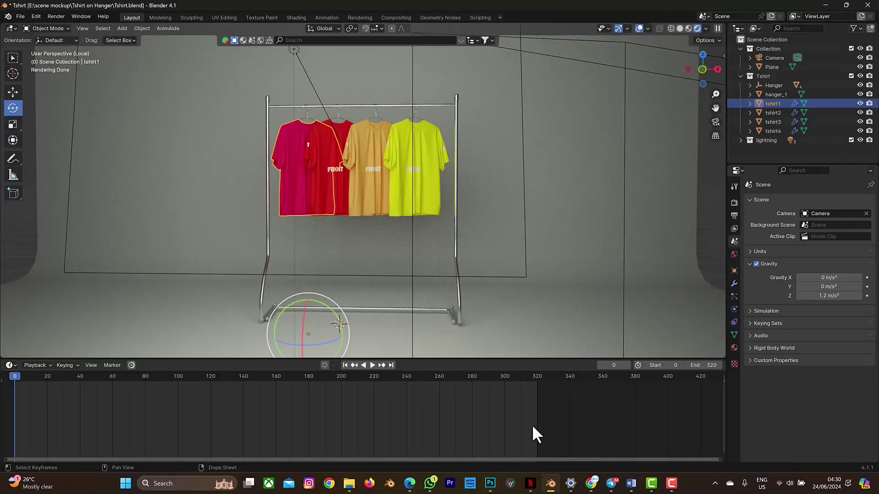
click(689, 29)
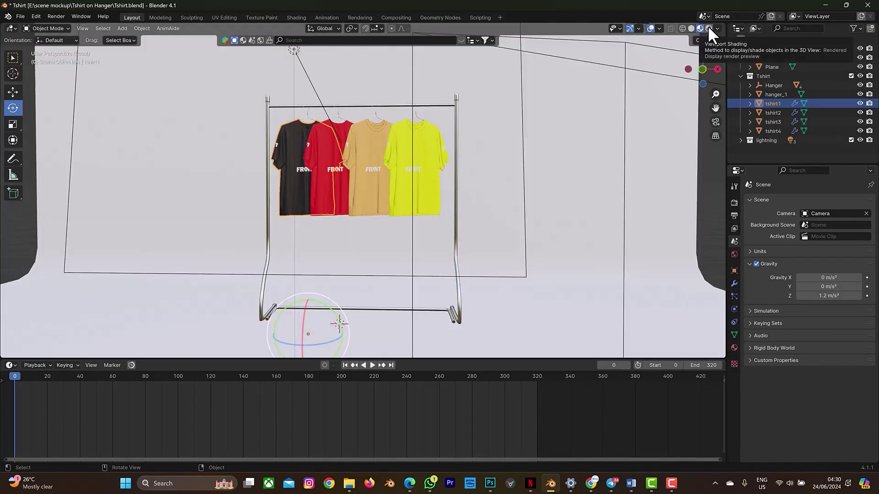
click(708, 28)
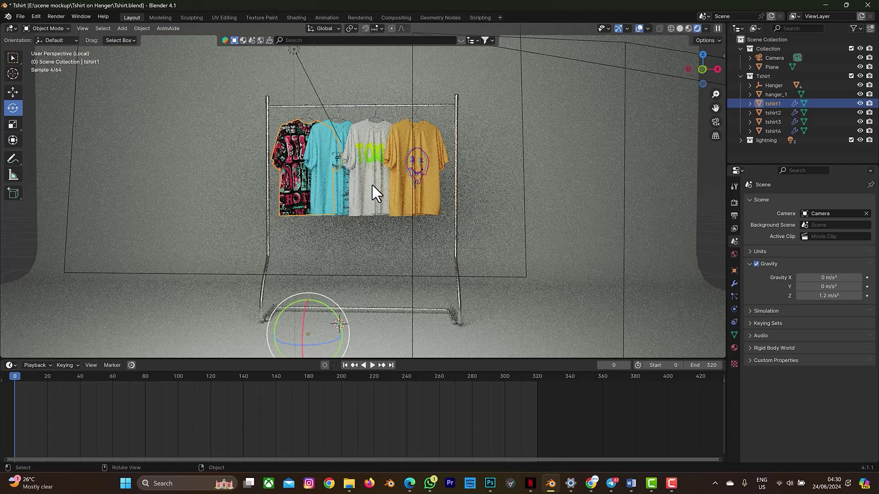
- Zoom in on the shirts and toggle tshirt2 and tshirt3 visibility, leaving all four shown
scroll(373, 192, up, 3)
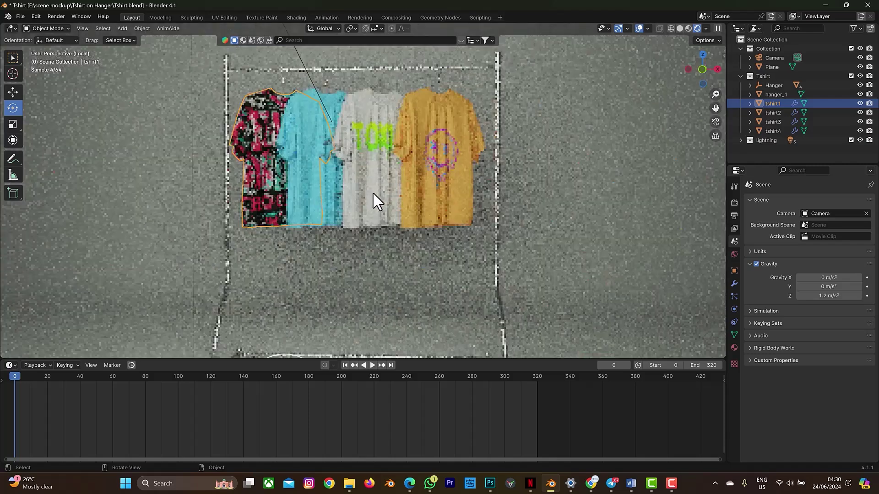
scroll(377, 198, up, 1)
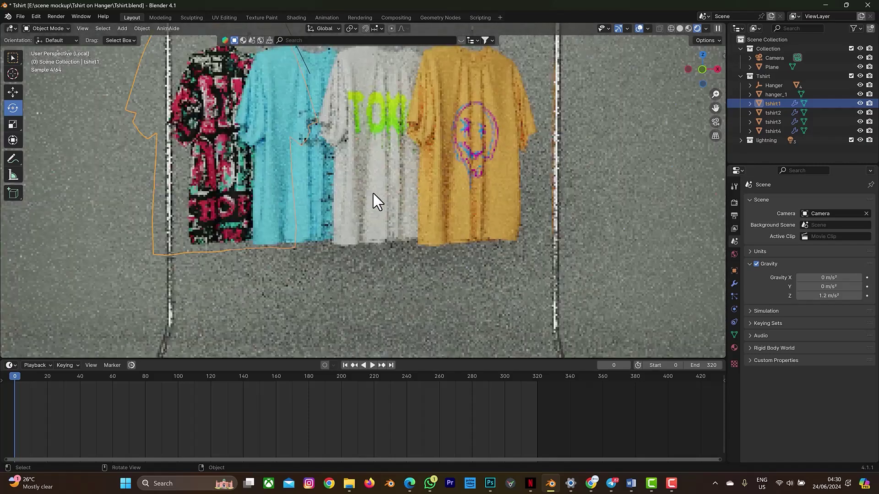
scroll(377, 198, up, 2)
mouse_move(716, 108)
mouse_down()
mouse_move(716, 185)
mouse_move(715, 111)
mouse_up()
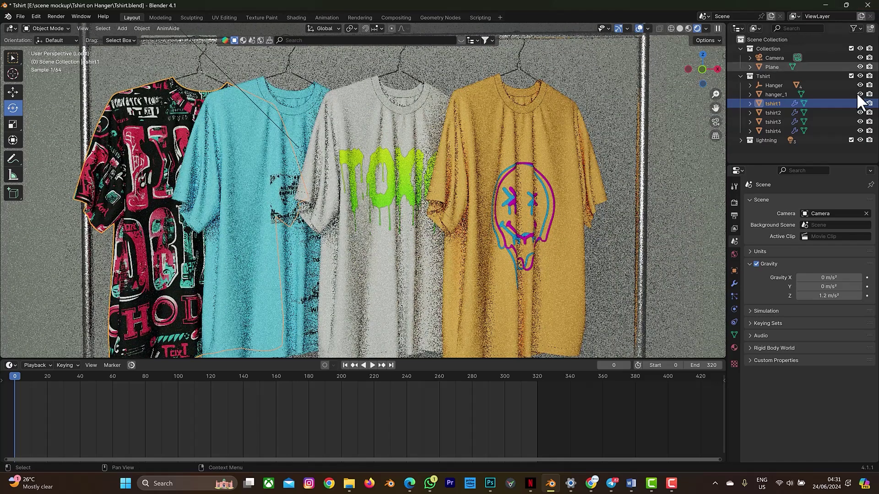
click(861, 112)
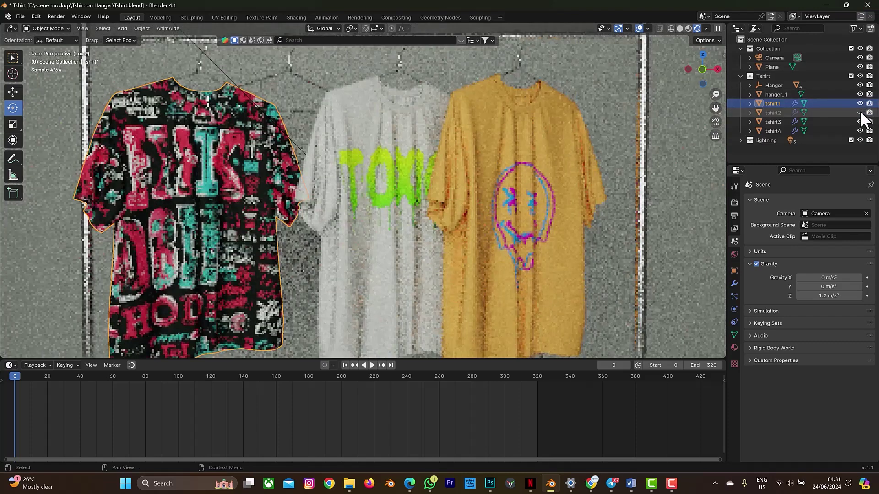
click(860, 112)
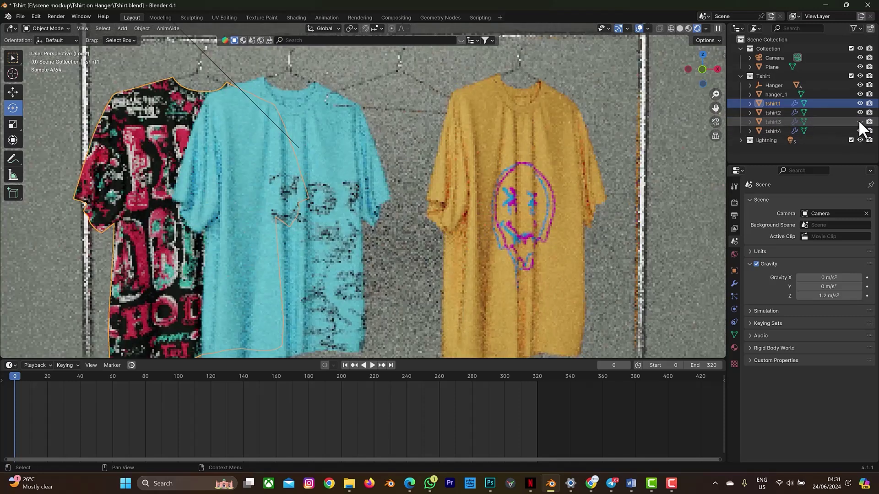
click(860, 121)
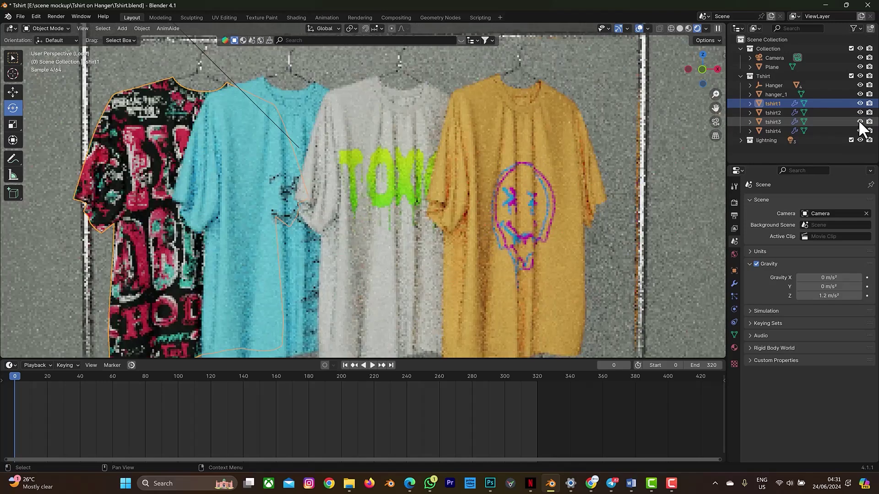
- Frame the hanger rack and expand the lightning collection to list Area, Area.001 and Spot
scroll(482, 205, down, 6)
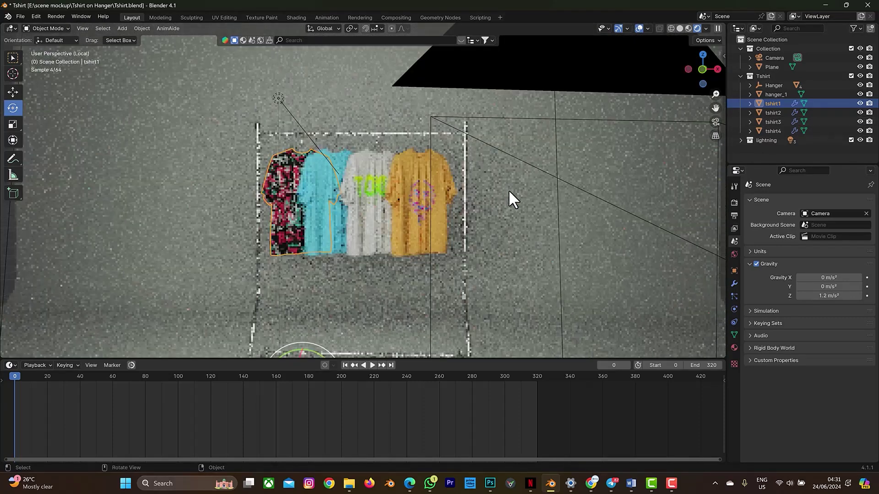
scroll(509, 191, up, 2)
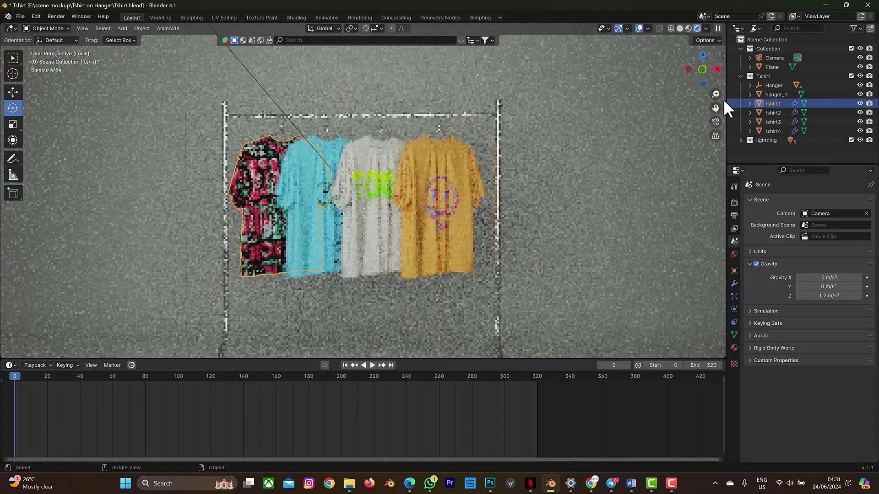
drag(715, 108, 770, 141)
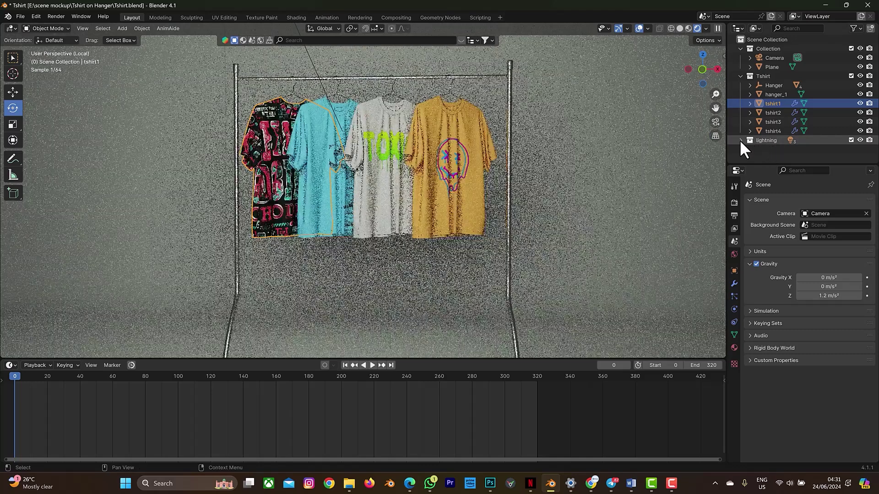
click(740, 140)
scroll(778, 142, down, 1)
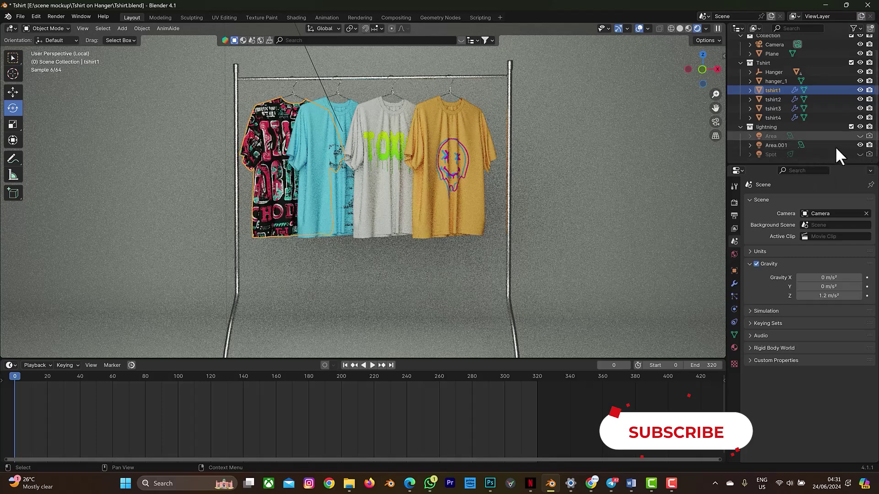
- Hide Area.001 from viewport and render, turn on the Area light, and zoom out
click(860, 146)
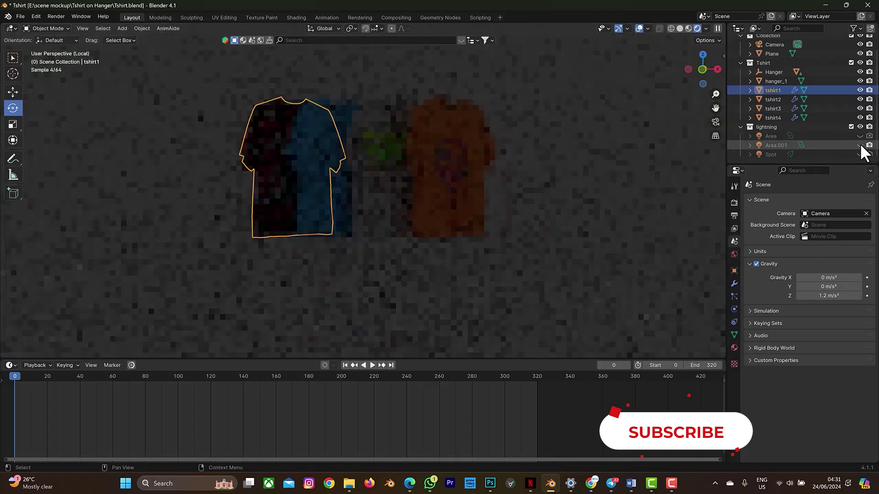
click(867, 145)
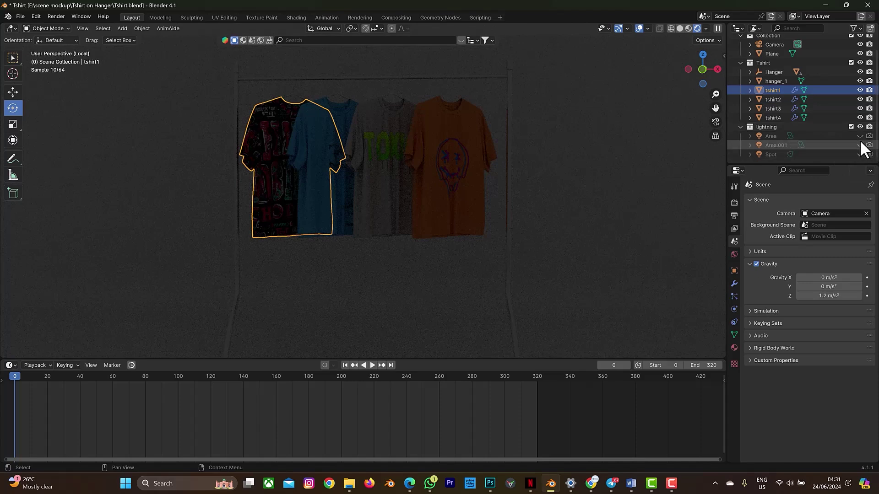
click(859, 135)
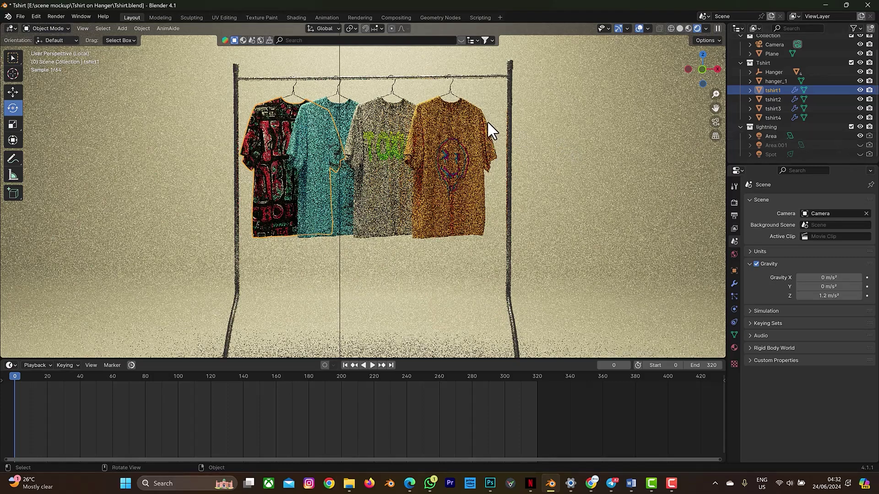
scroll(487, 121, down, 5)
scroll(458, 106, down, 2)
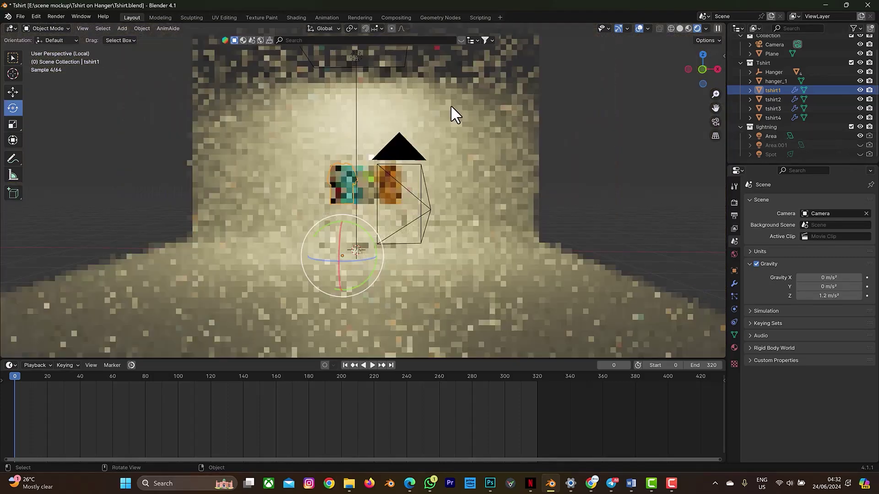
- Compare the lights by toggling Area, Spot and Area.001, leaving only Spot visible
click(365, 66)
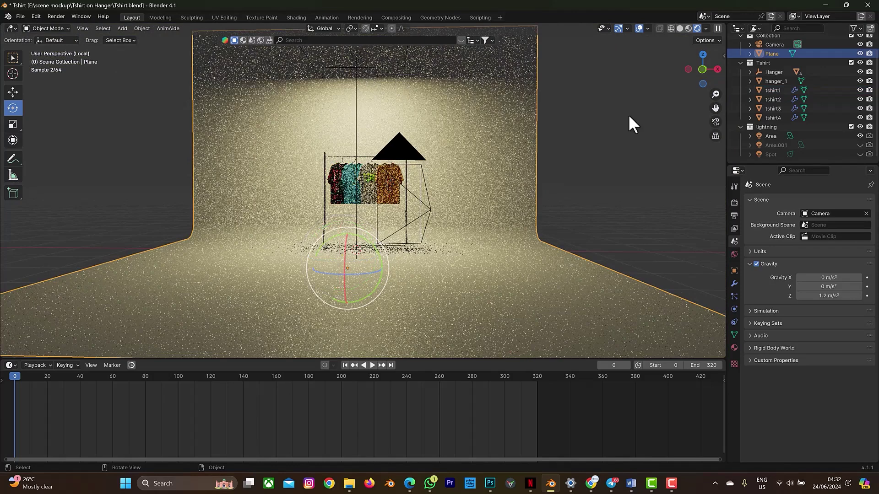
click(790, 136)
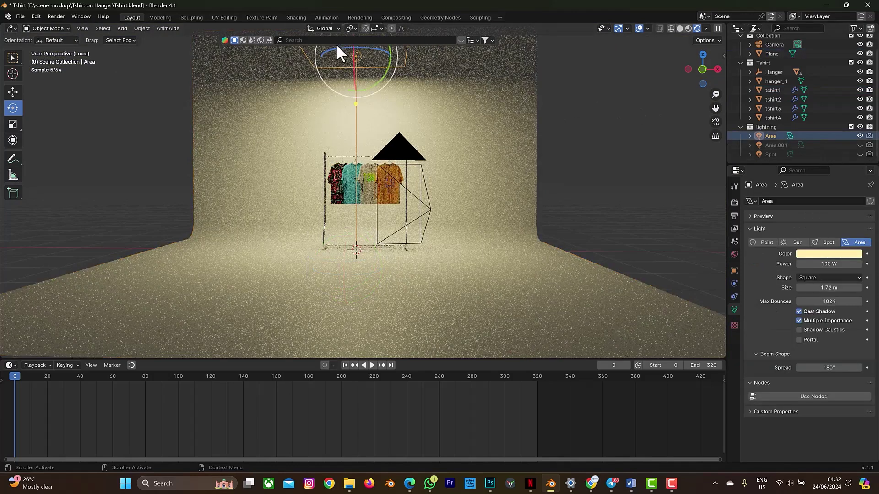
click(860, 135)
click(861, 154)
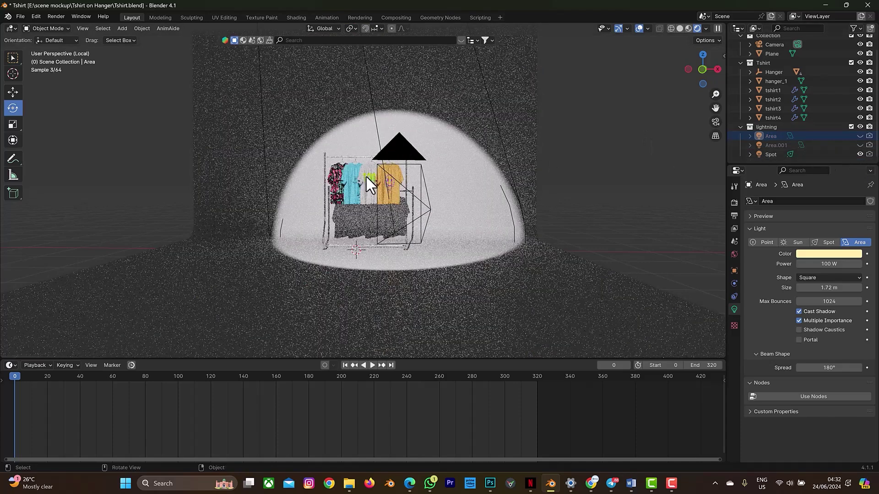
click(860, 154)
click(860, 146)
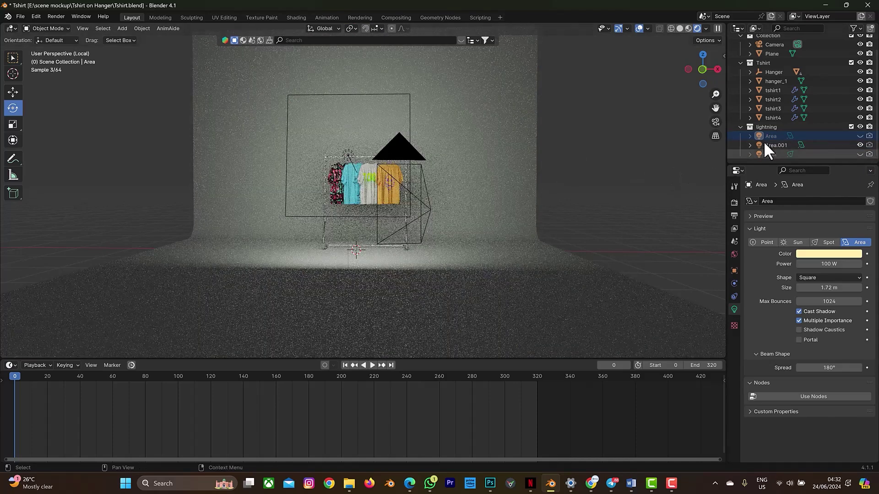
click(859, 145)
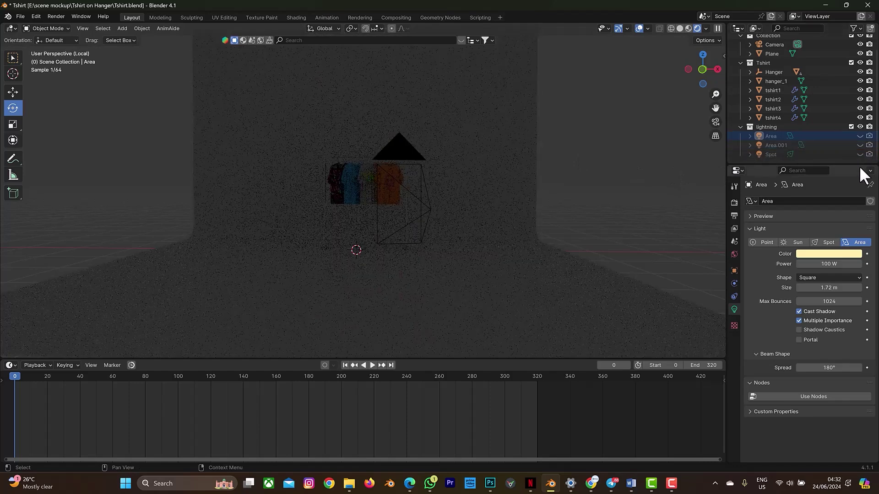
click(860, 154)
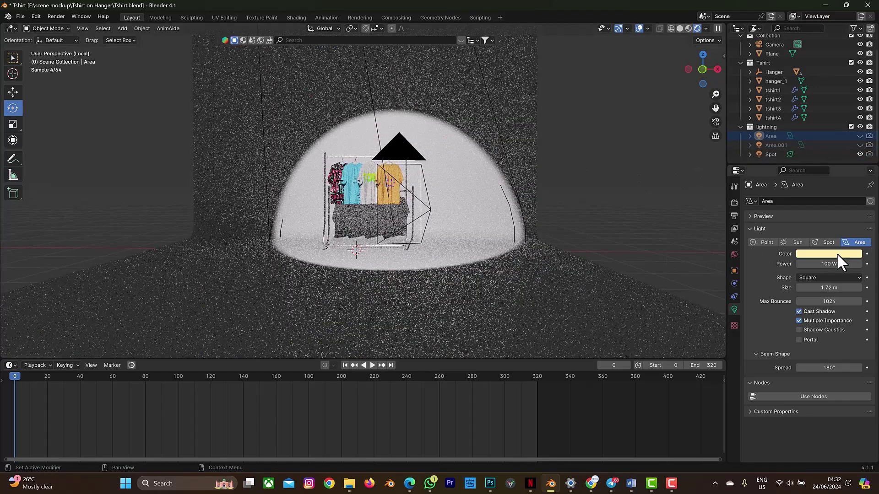
- Enable the Spot light for rendering, try a salmon colour, then revert it to white
click(770, 153)
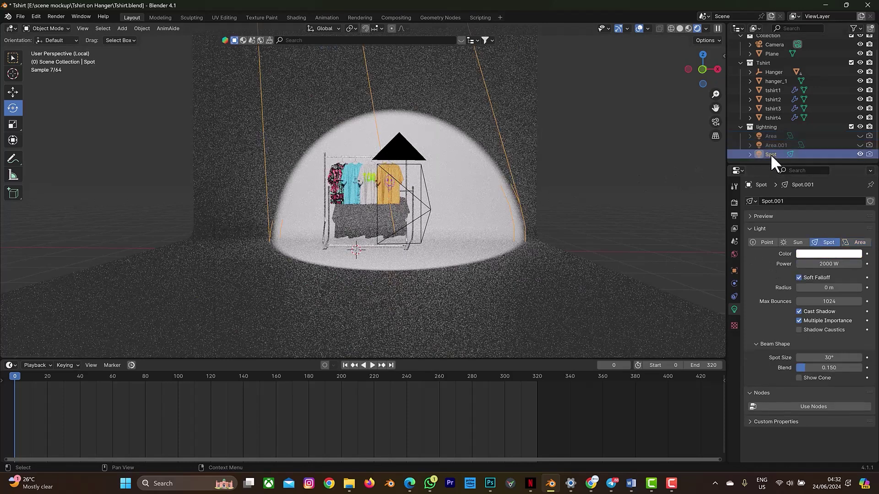
click(869, 154)
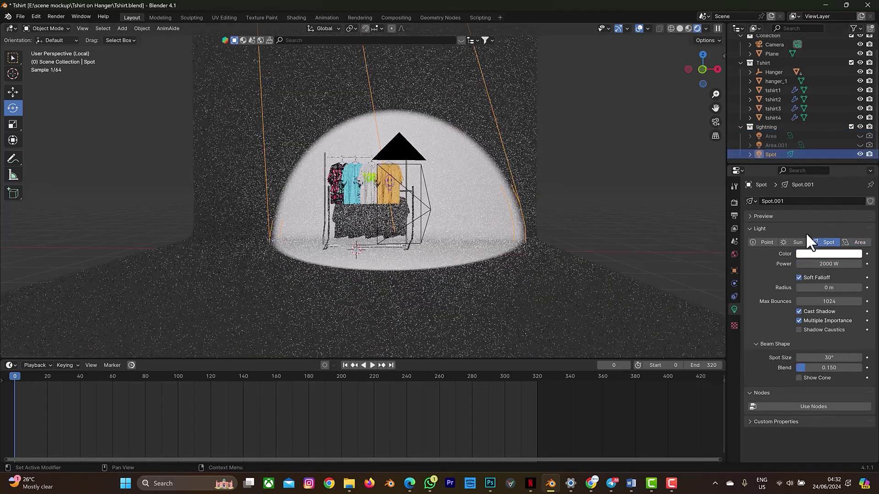
click(809, 254)
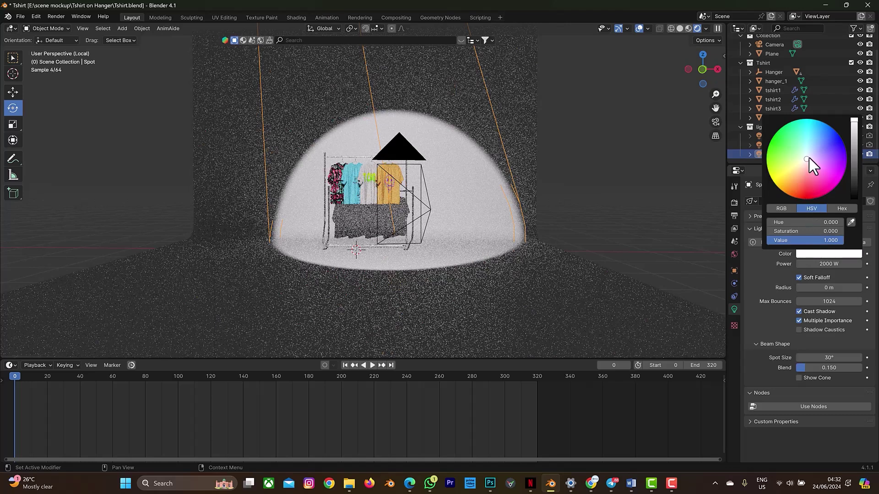
drag(806, 161, 800, 178)
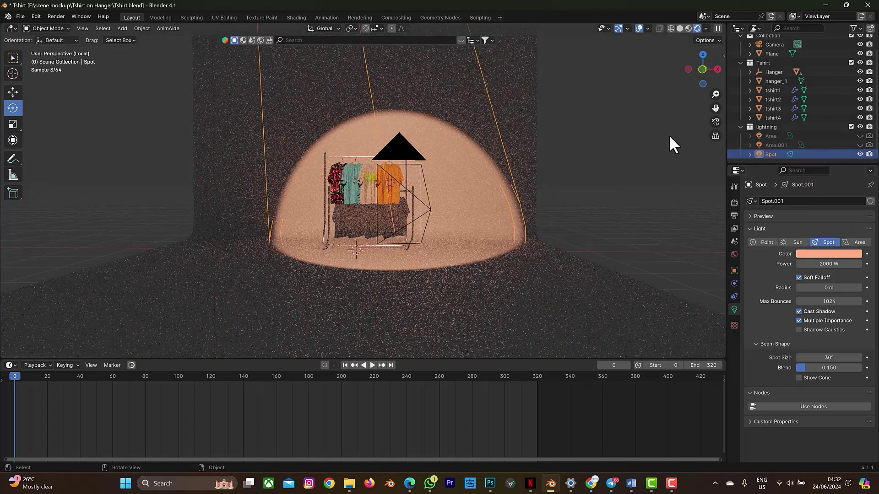
key(ctrl+z)
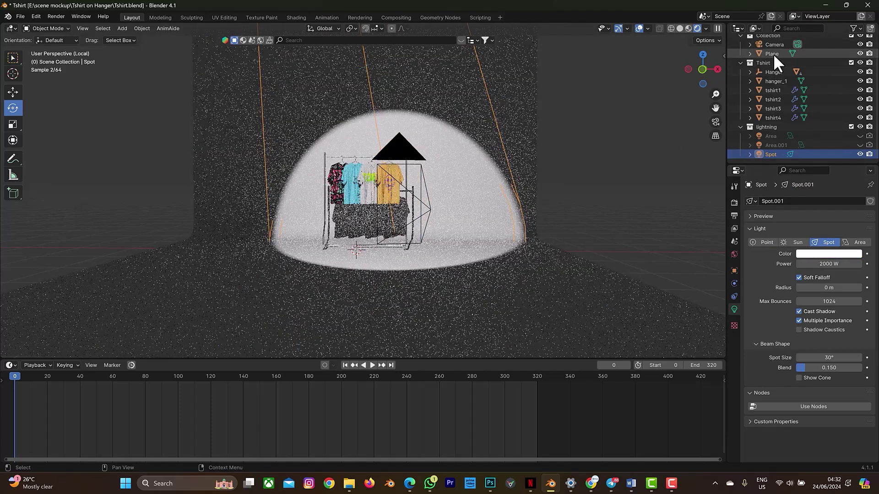
- Give the backdrop Plane's material a light orange-red base colour, then select the Spot light
click(774, 54)
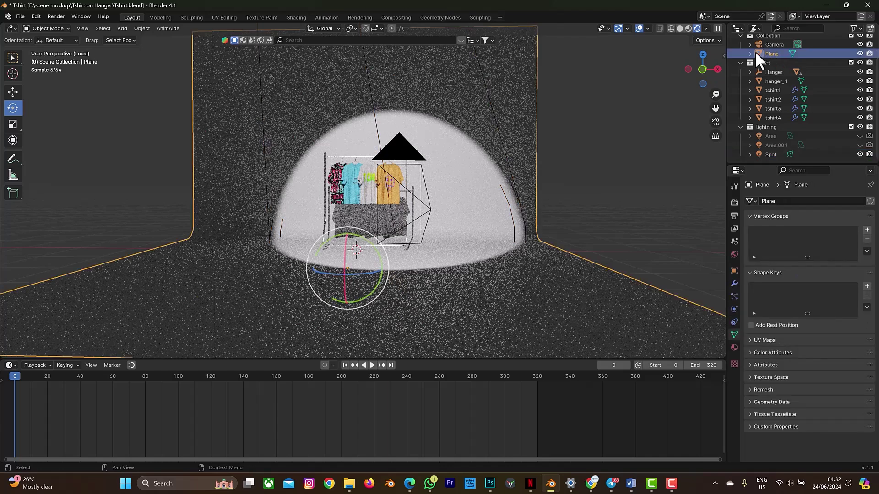
click(732, 347)
click(823, 301)
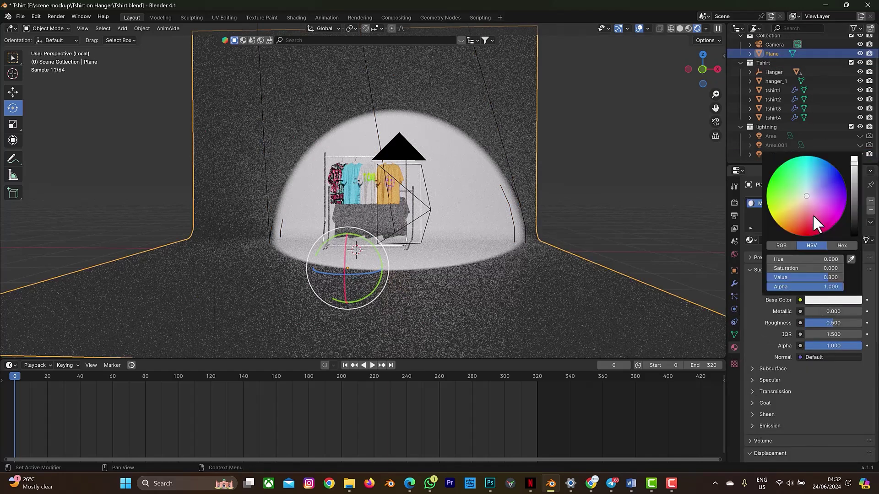
drag(803, 203, 809, 228)
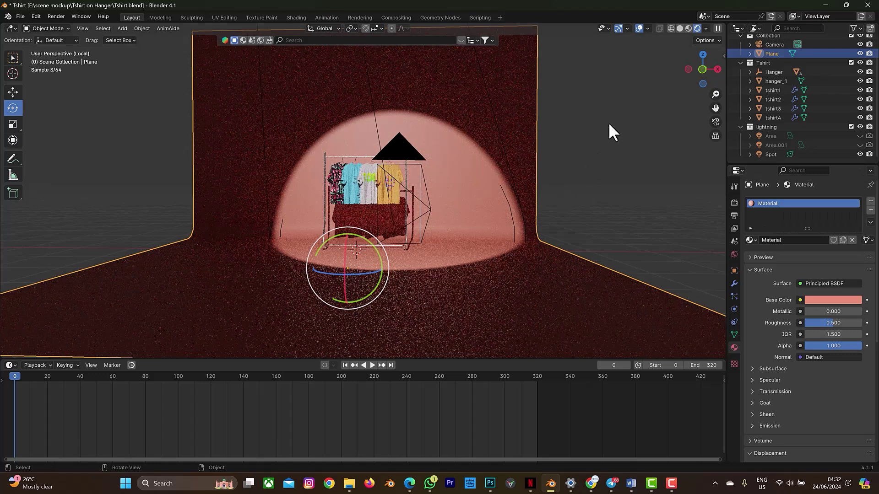
scroll(522, 180, up, 5)
scroll(523, 180, up, 4)
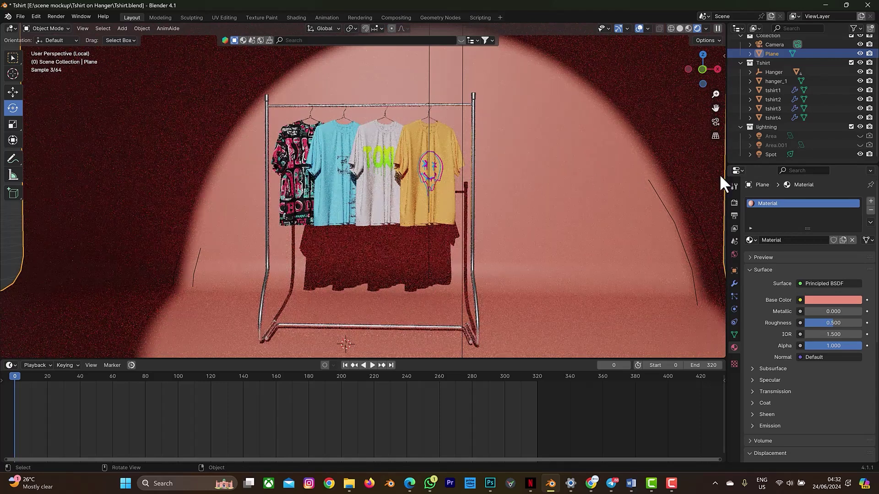
click(769, 154)
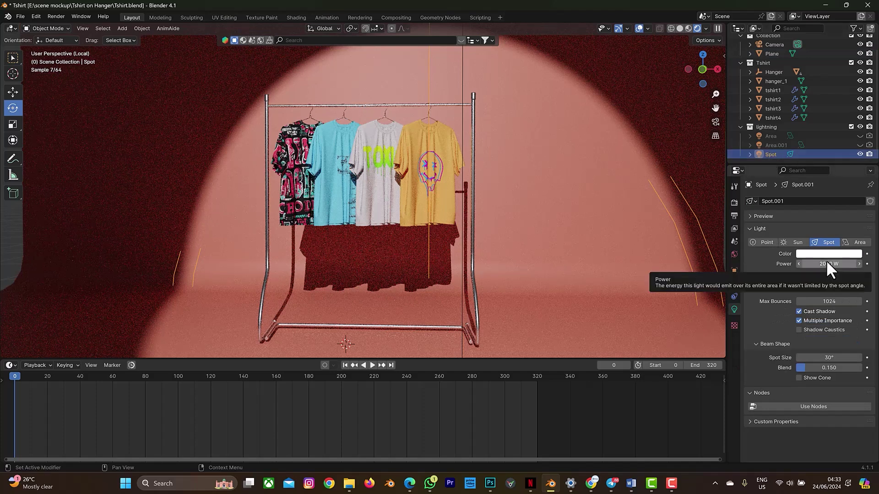
- Lower the Spot light's power from 2000 W to 1500 W and look through the camera
click(778, 155)
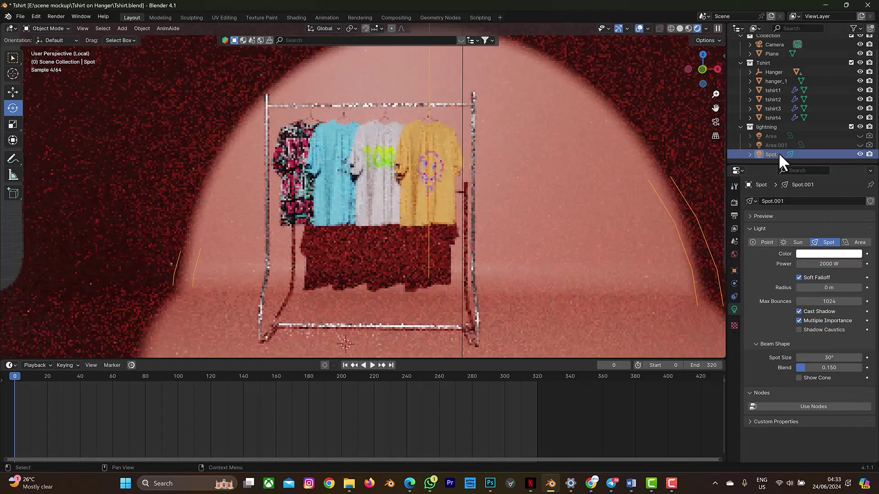
click(778, 154)
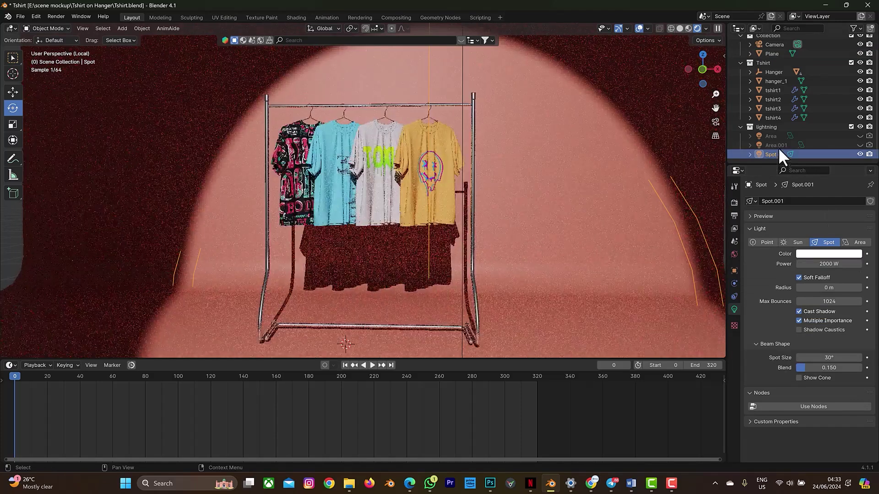
click(815, 262)
text(1500)
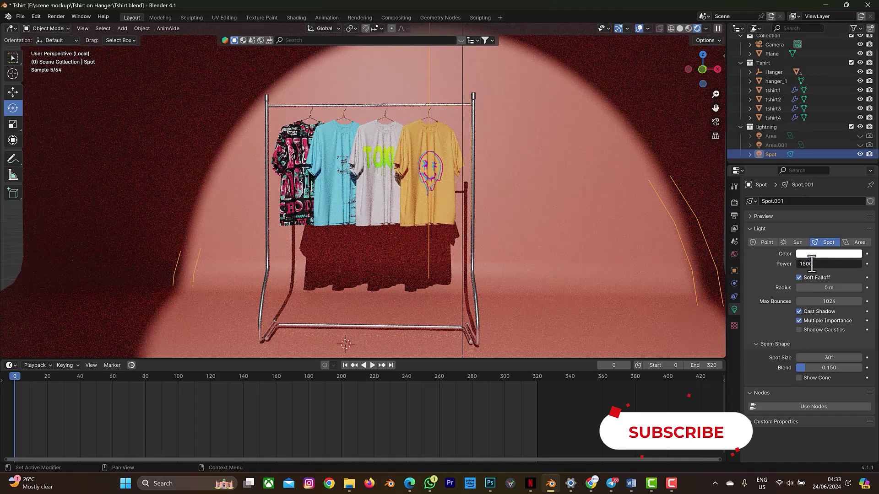
key(Return)
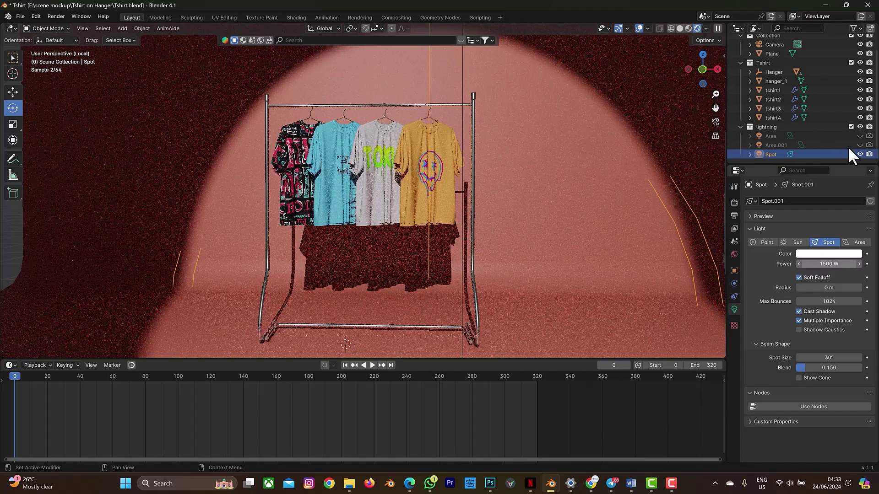
click(714, 122)
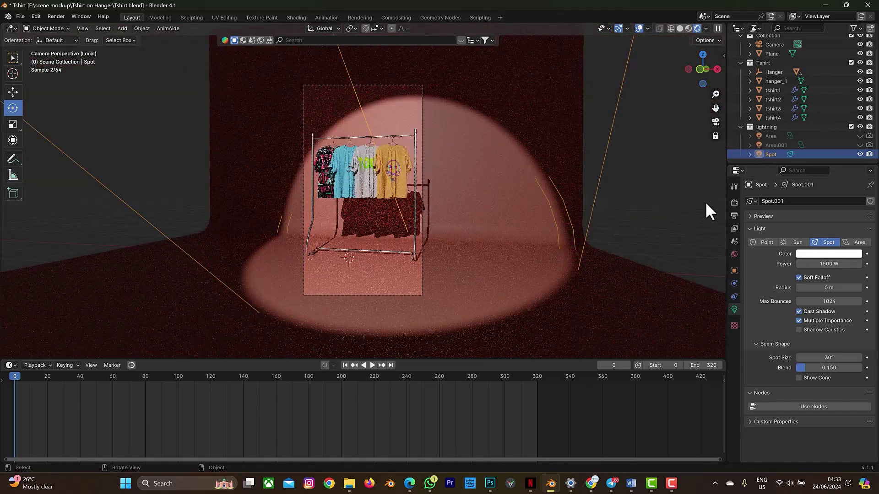
- Show the Output settings, confirming the 1080 × 1920 px resolution and reviewing the frame rates
click(735, 202)
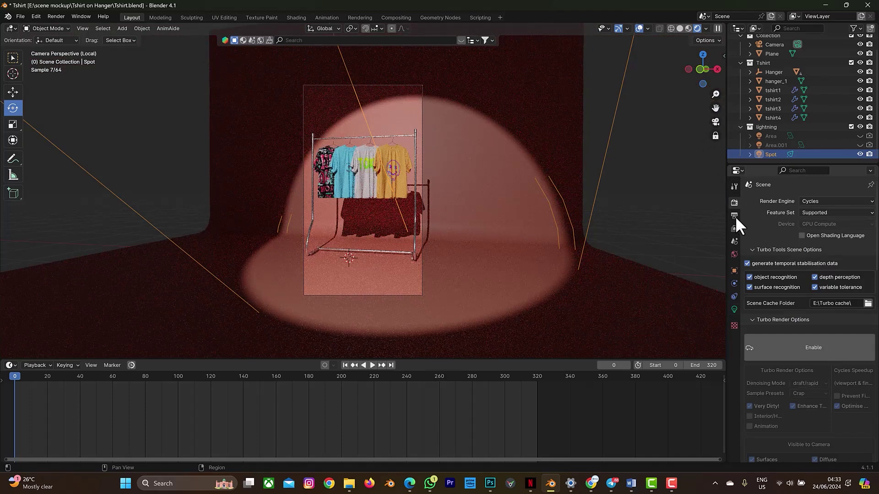
click(734, 215)
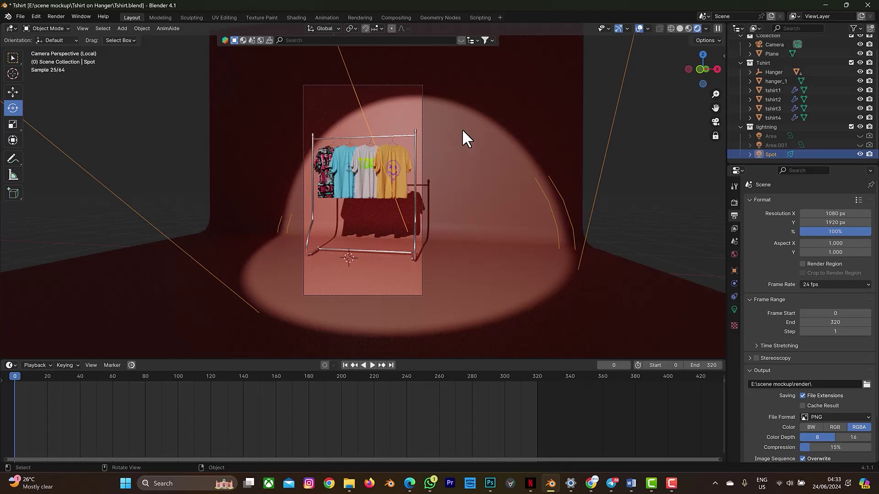
click(837, 222)
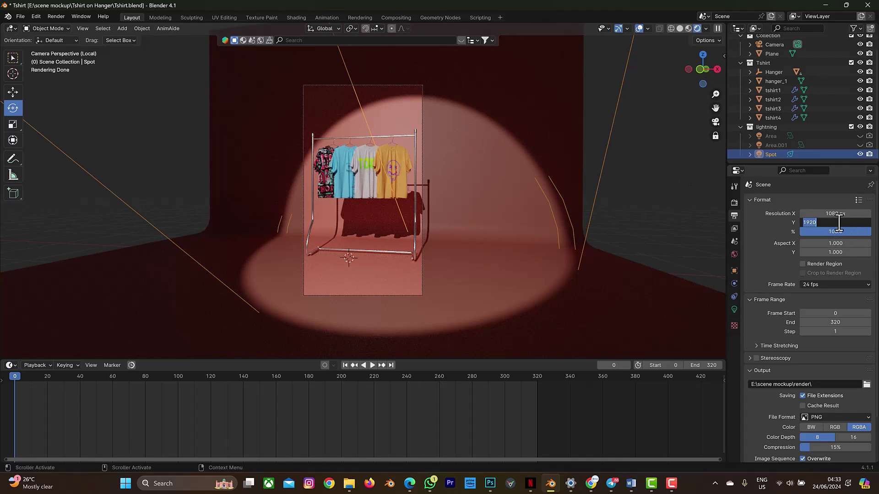
click(769, 232)
click(844, 285)
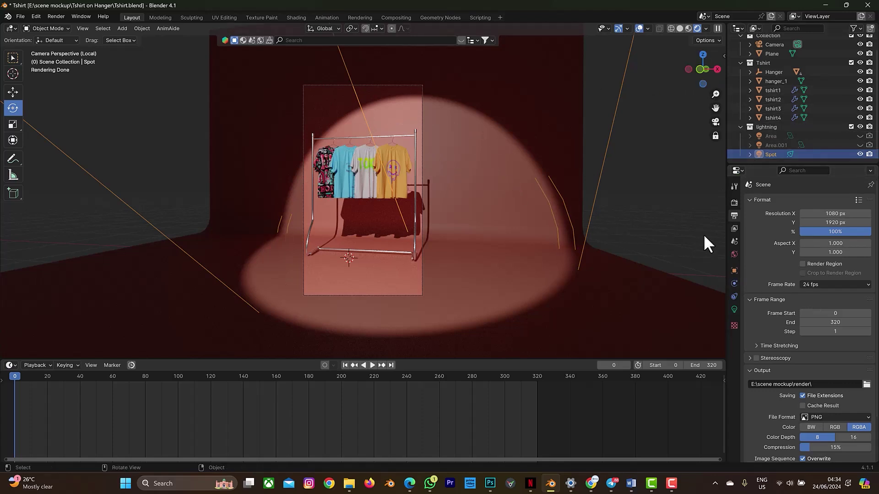
- Collapse the Turbo Tools render options and hide the backdrop Plane from both viewport and render
click(735, 201)
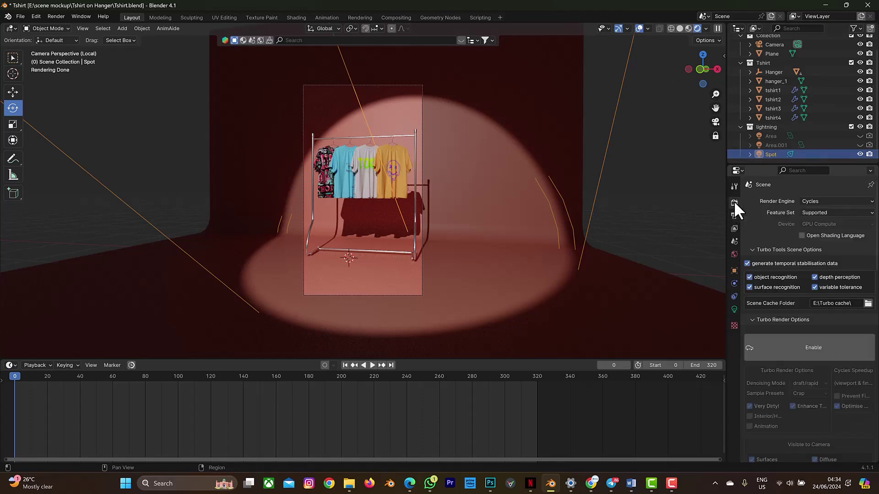
click(752, 250)
scroll(787, 337, down, 12)
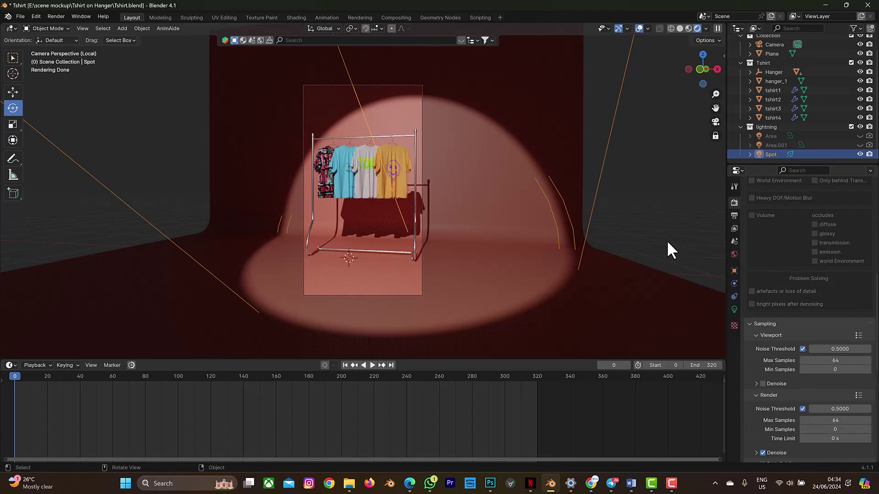
scroll(809, 83, up, 1)
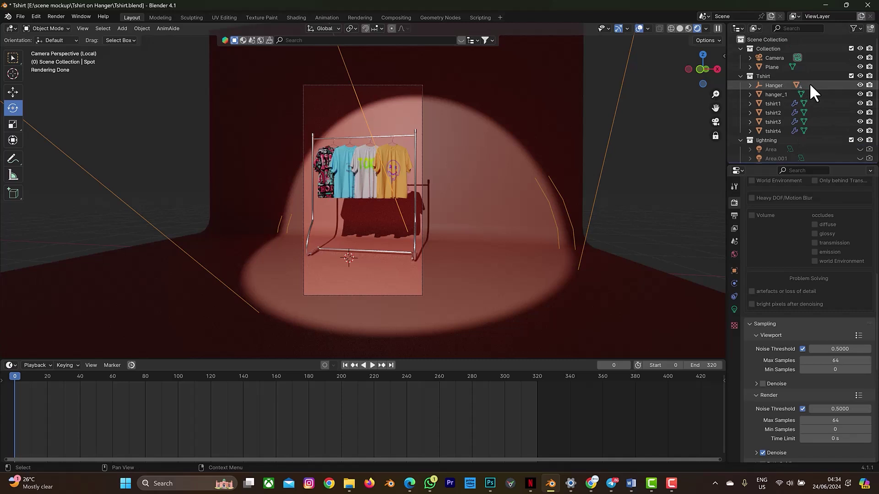
click(861, 67)
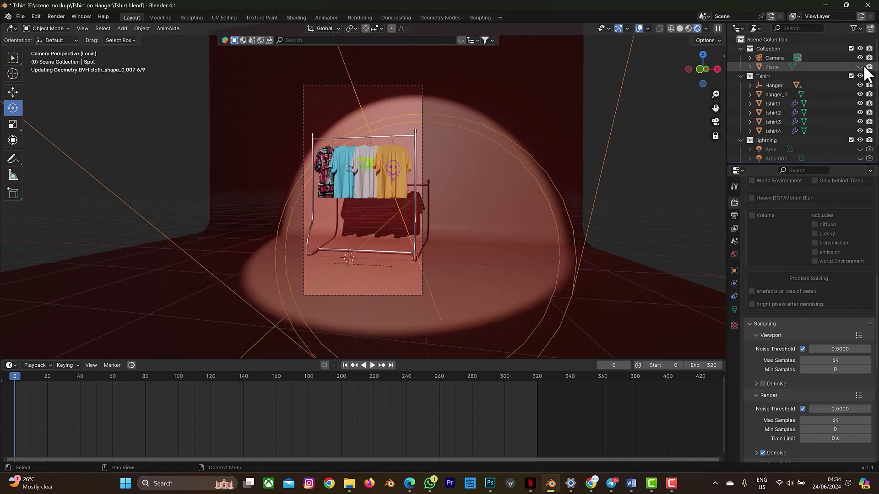
click(870, 67)
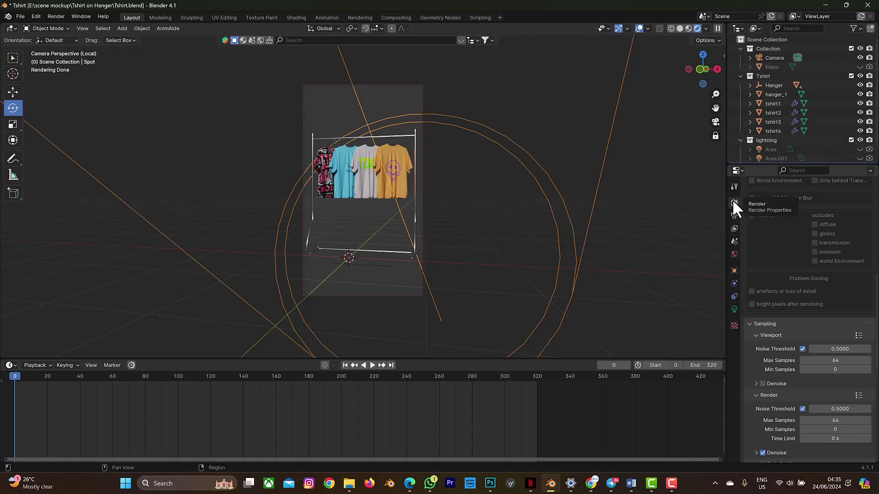
- Tick Transparent in the Film settings so the render background is see-through
scroll(779, 386, down, 10)
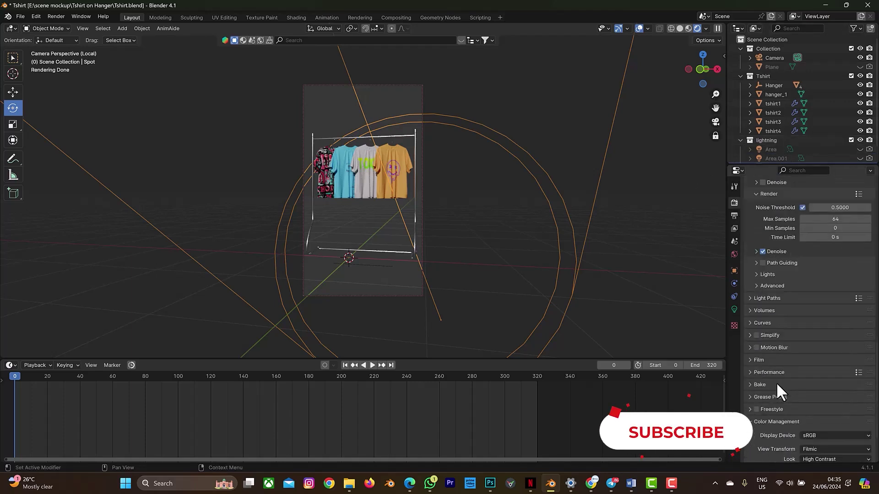
click(753, 342)
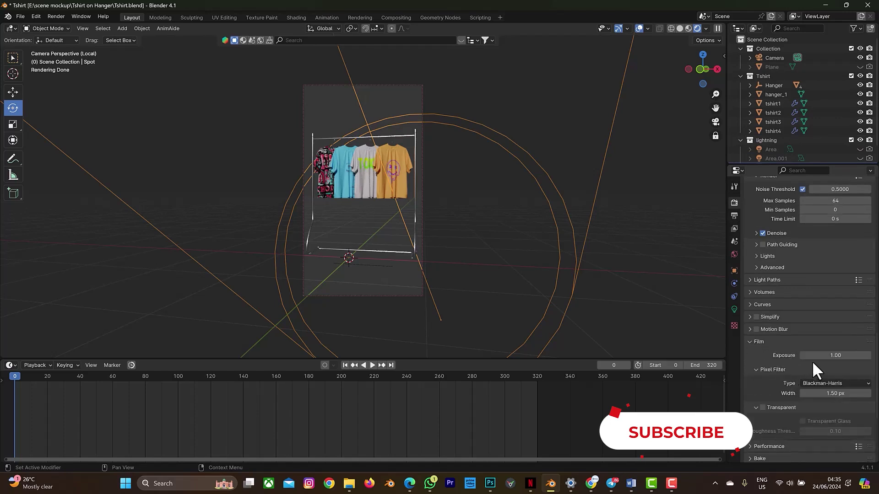
click(763, 407)
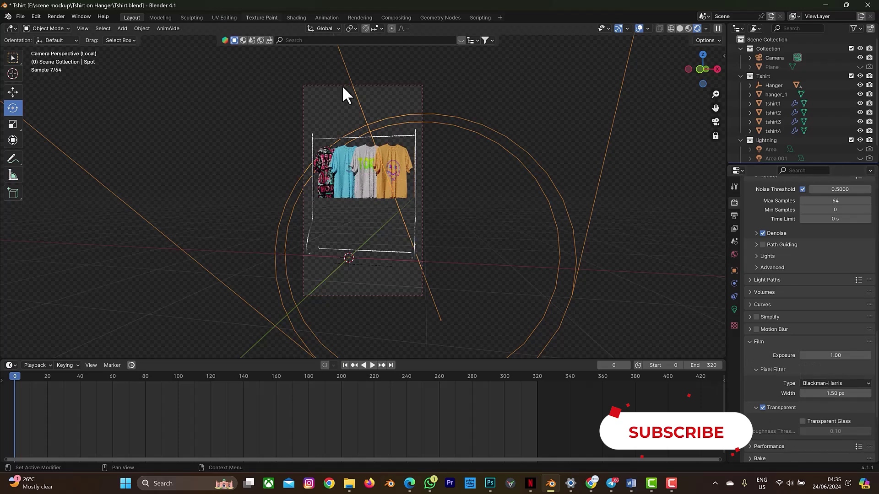
click(735, 215)
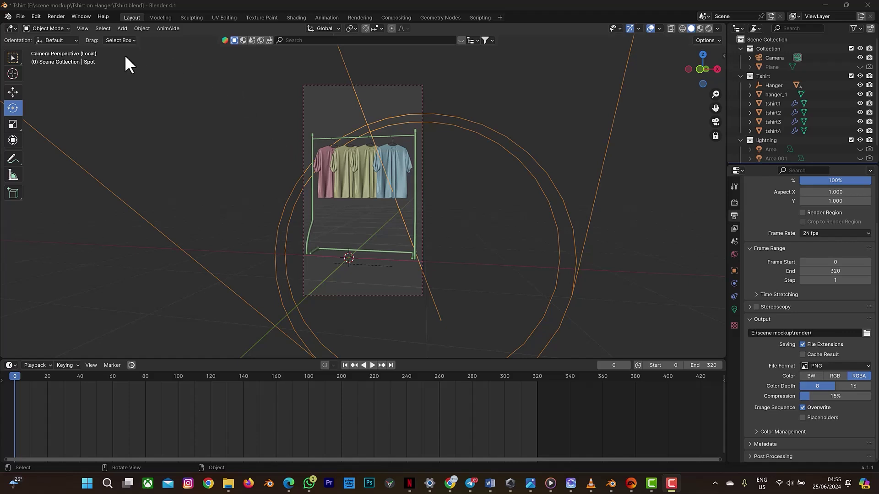
- Set the Timeline's Start frame to 1 and End frame to 240
click(52, 15)
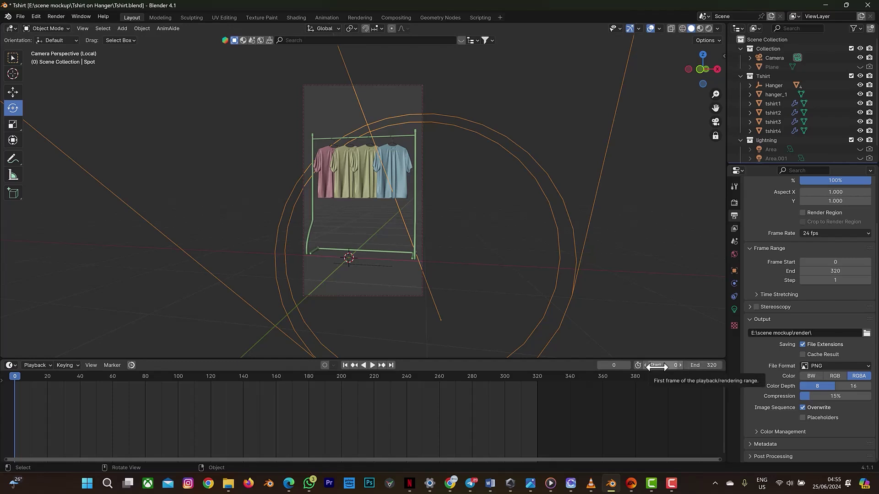
click(657, 365)
text(1)
click(698, 365)
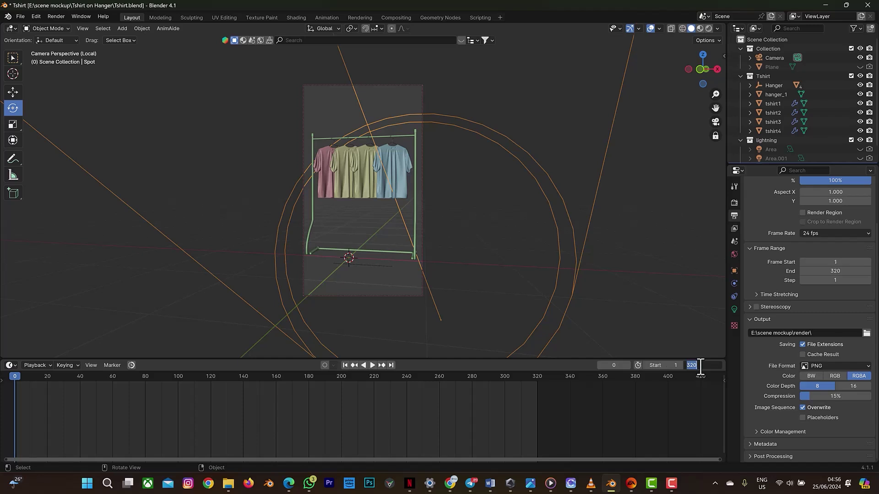
key(Return)
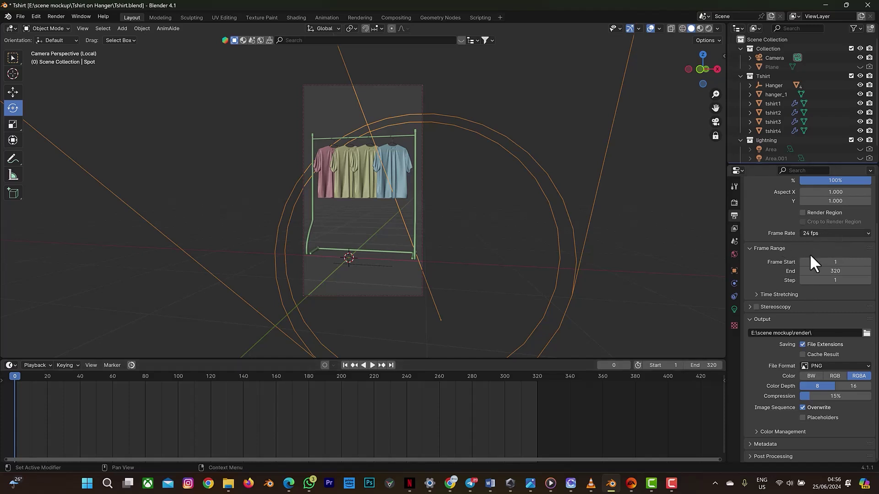
click(703, 366)
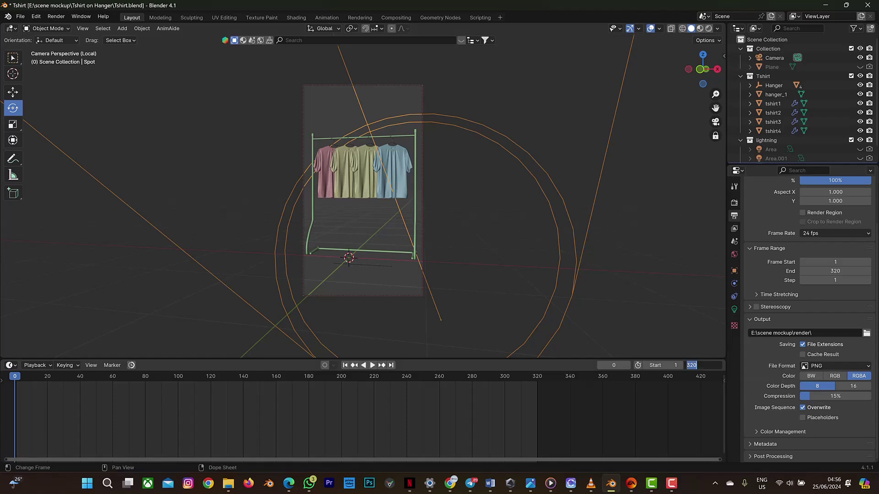
text(240)
key(Return)
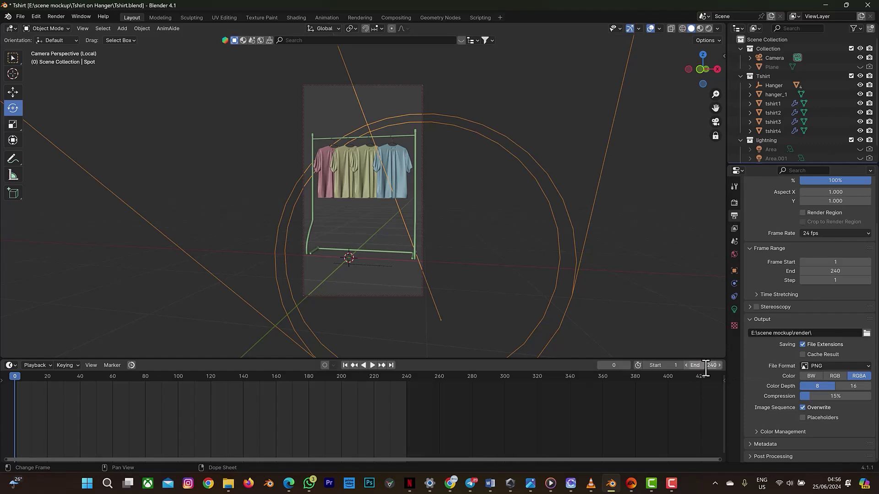
click(21, 16)
mouse_move(51, 15)
- Render a still image with Turbo Tools, view it maximized, then close the render window without saving
click(56, 16)
click(67, 26)
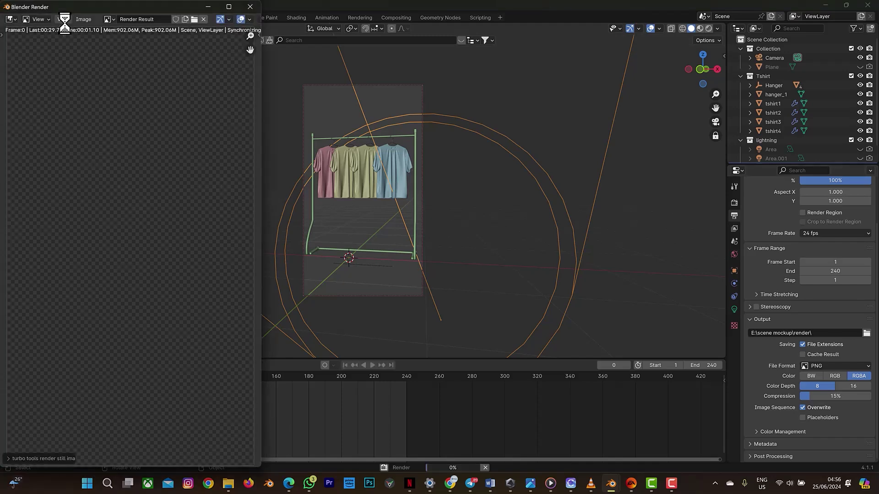
click(228, 7)
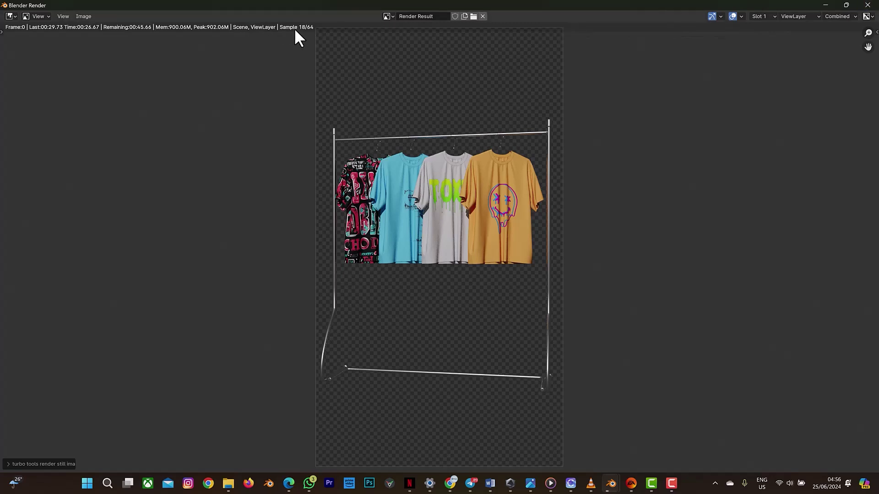
click(89, 14)
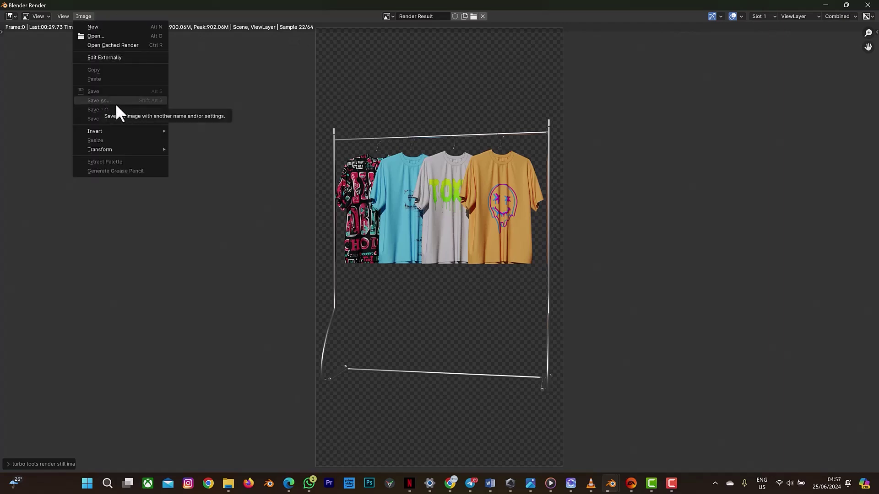
key(Escape)
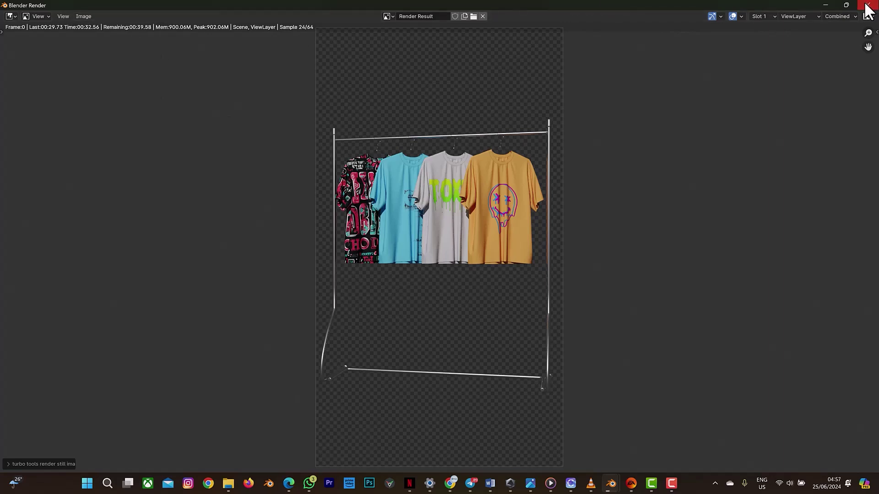
click(868, 6)
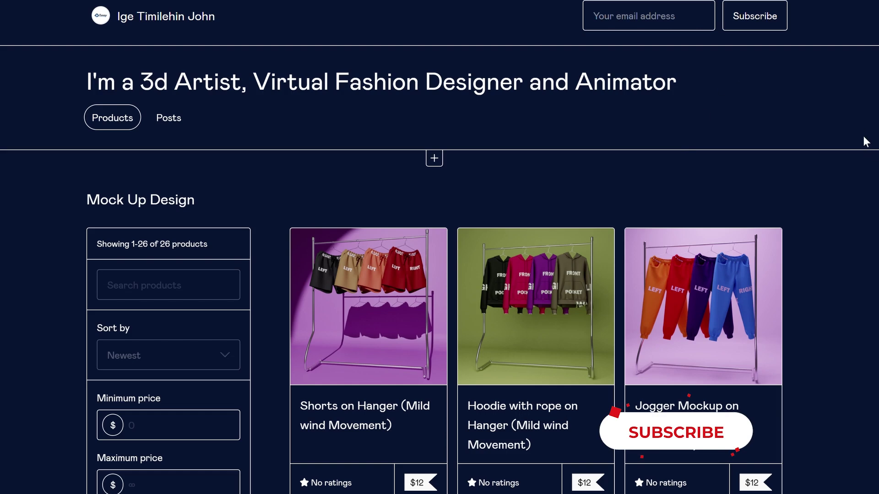
- Scroll through the Gumroad store's 26 mock-up products priced from $5 to $20
scroll(865, 139, down, 1)
scroll(863, 136, down, 2)
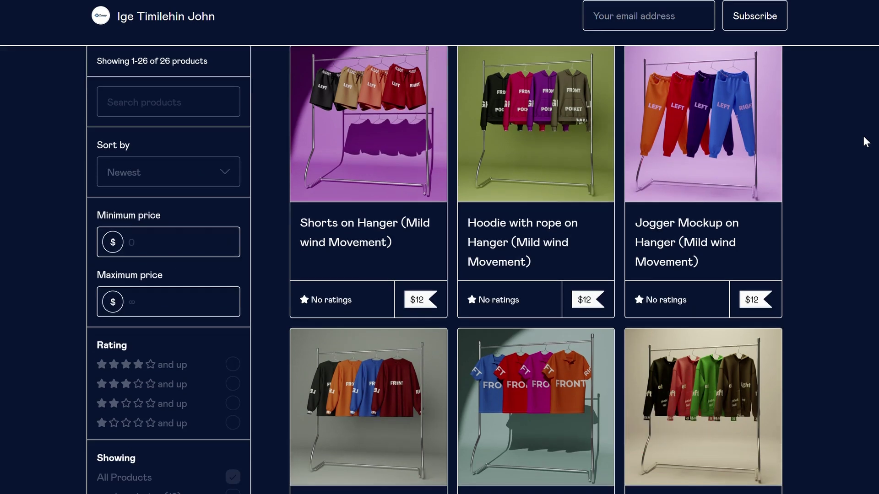
scroll(863, 136, down, 4)
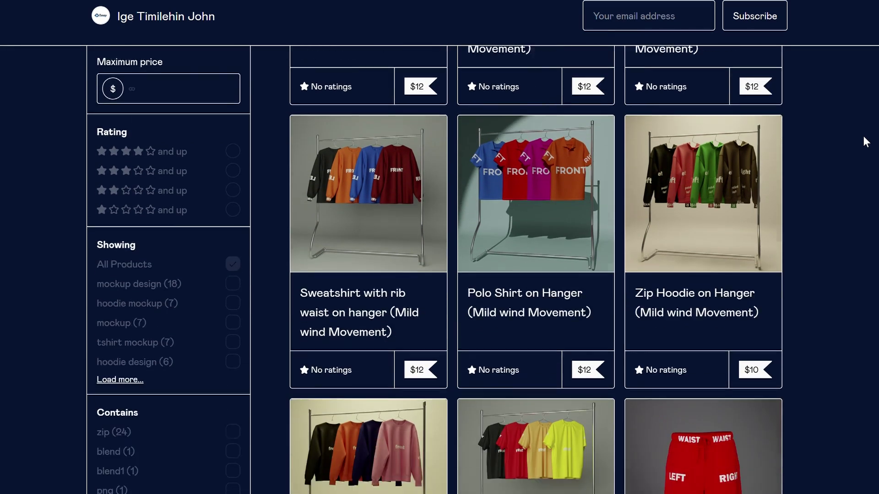
scroll(864, 136, down, 4)
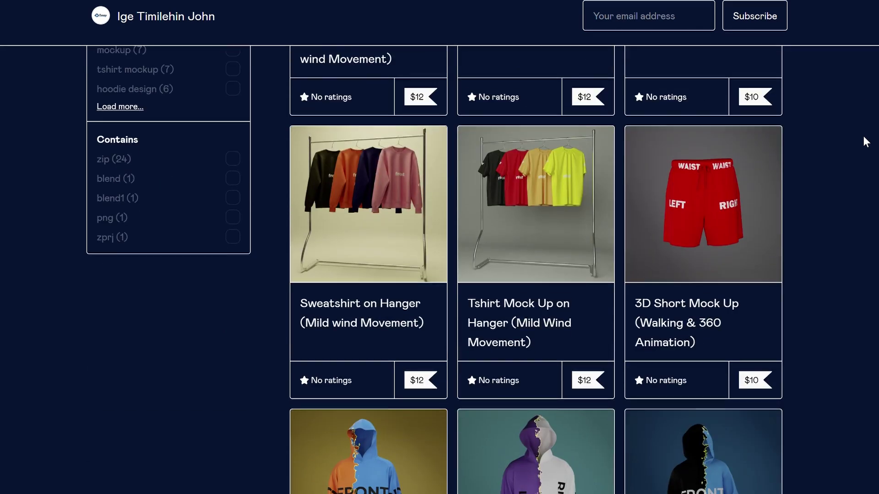
scroll(864, 136, down, 8)
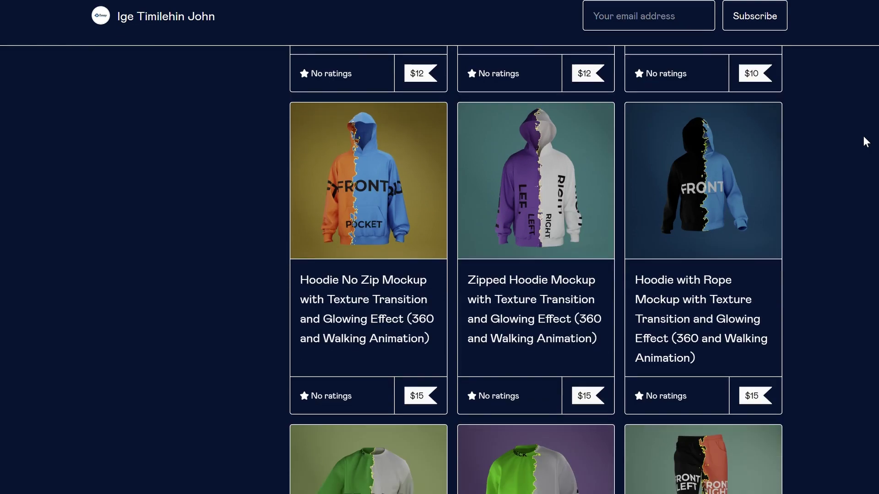
scroll(863, 136, down, 11)
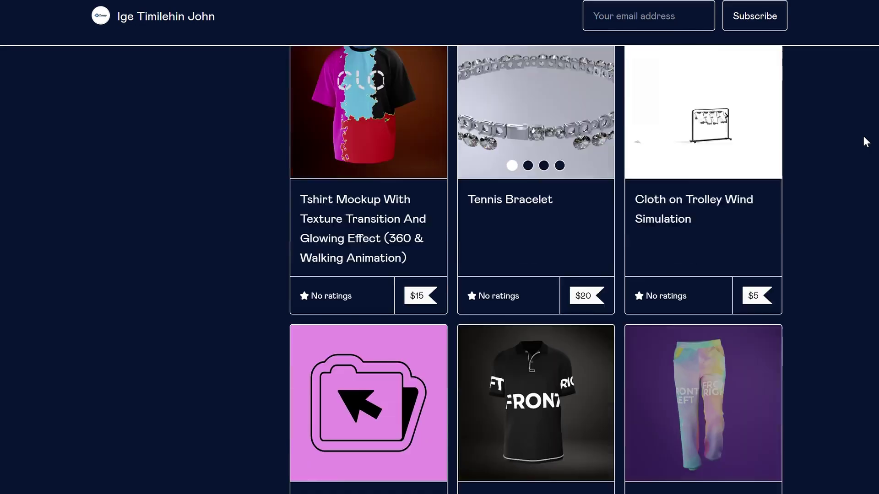
scroll(863, 136, down, 8)
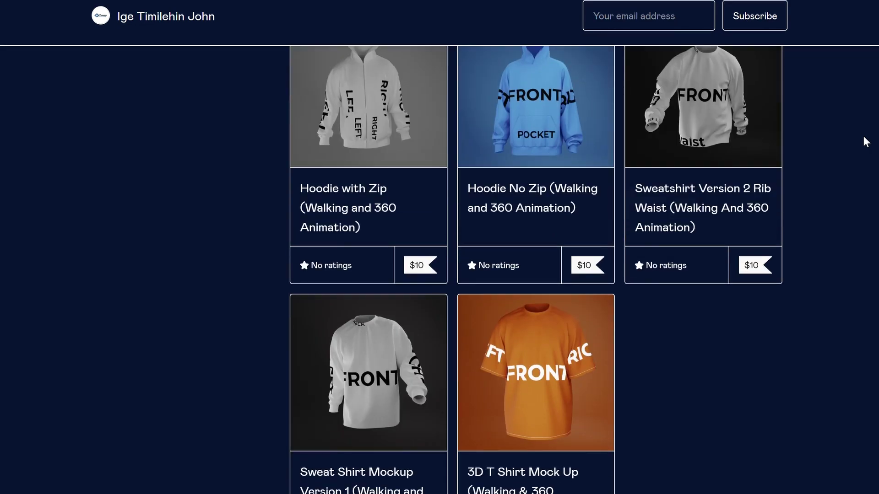
scroll(863, 136, up, 4)
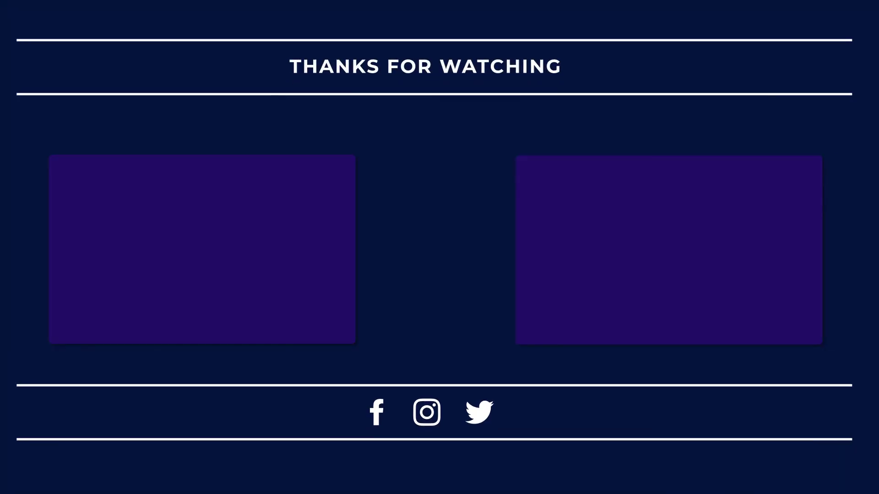